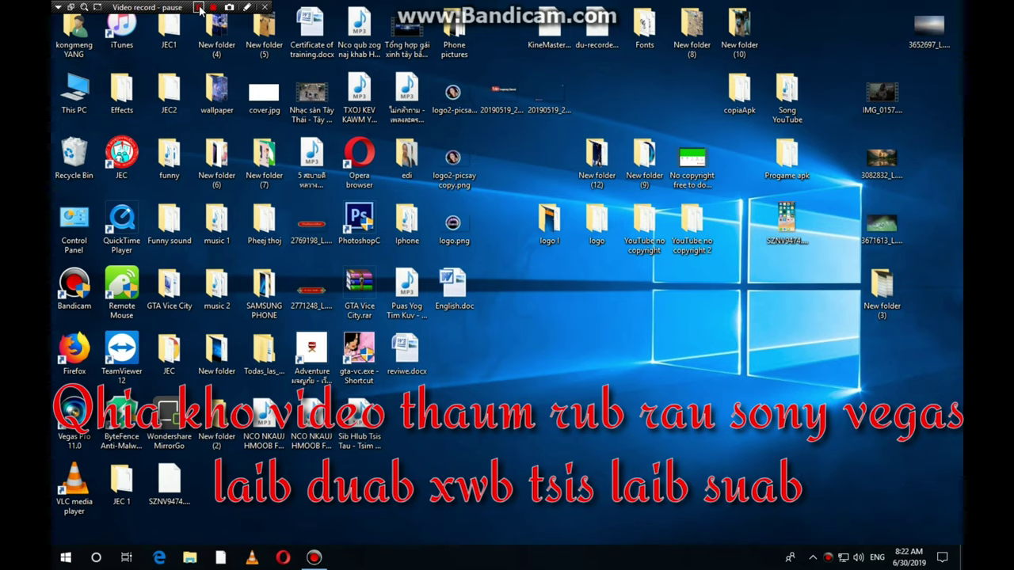
right_click(559, 301)
left_click(602, 340)
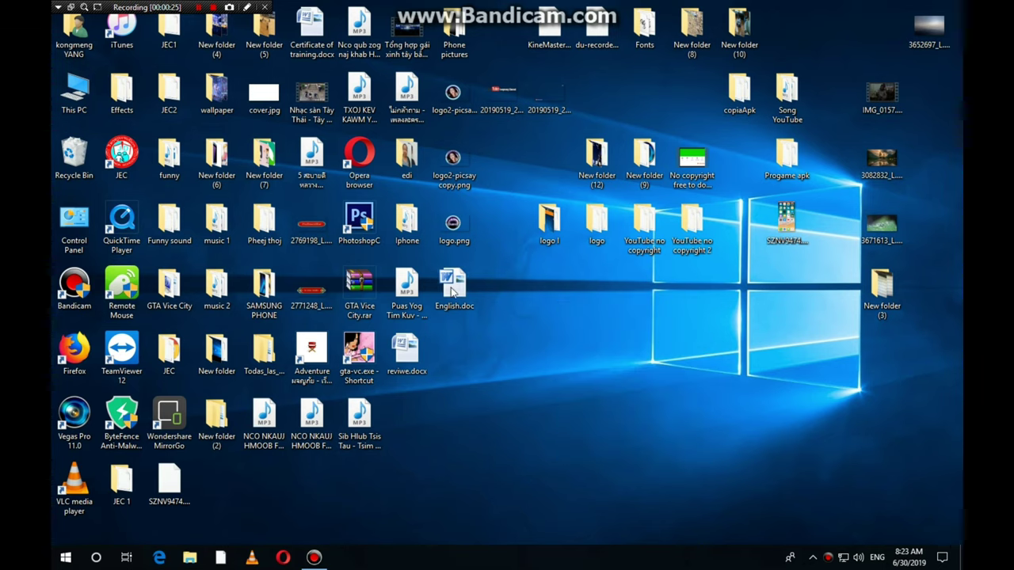
right_click(576, 278)
left_click(604, 317)
right_click(580, 299)
left_click(608, 333)
Step: Move the SZNV9474 video to the empty area lower on the desktop and open it for playback
left_click(781, 225)
left_click_drag(781, 226, 787, 354)
double_click(787, 353)
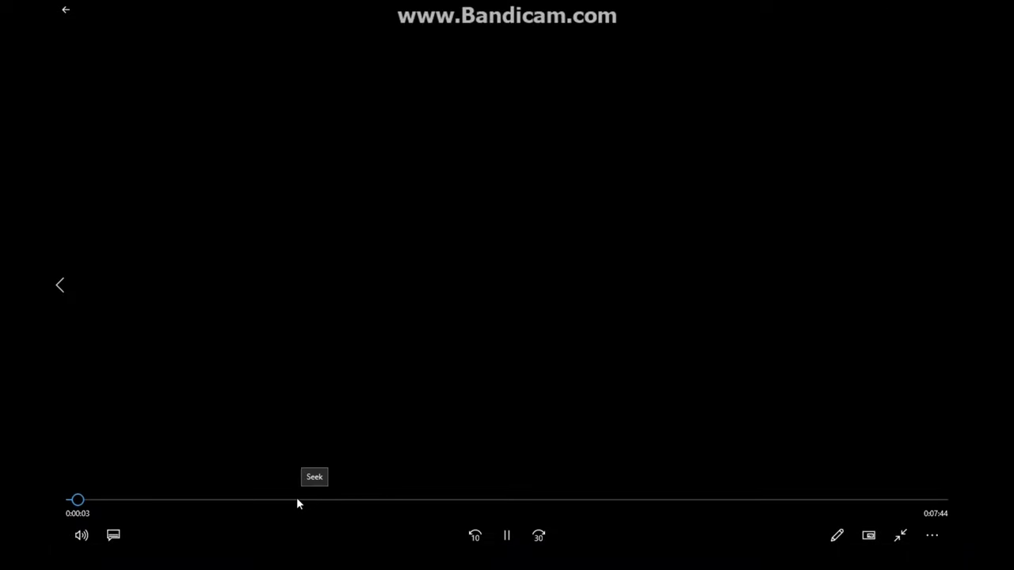
Step: Check the SZNV9474 video's picture and sound at several points in the media player and close the player
left_click(298, 500)
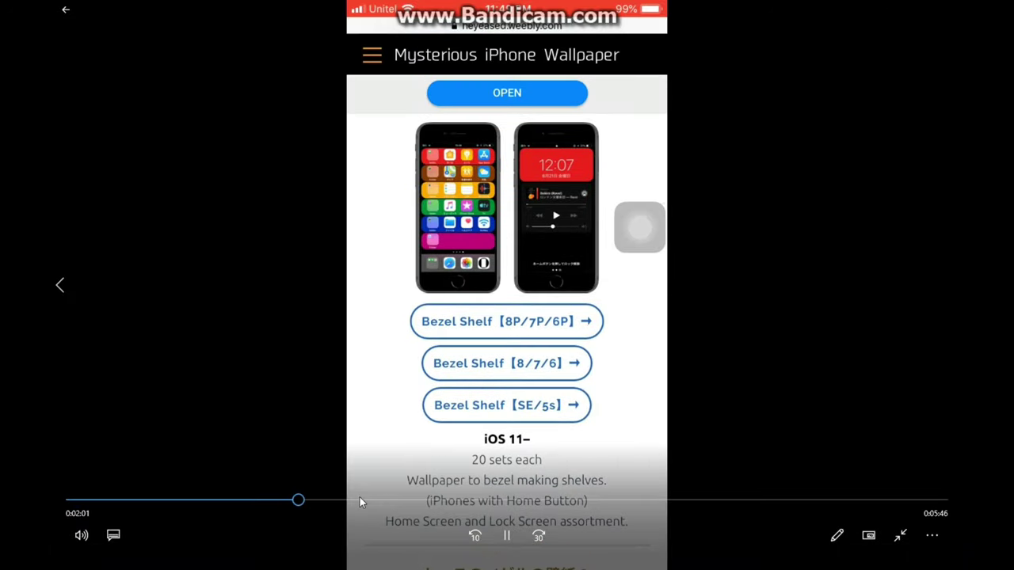
left_click(256, 501)
left_click(170, 501)
left_click(125, 500)
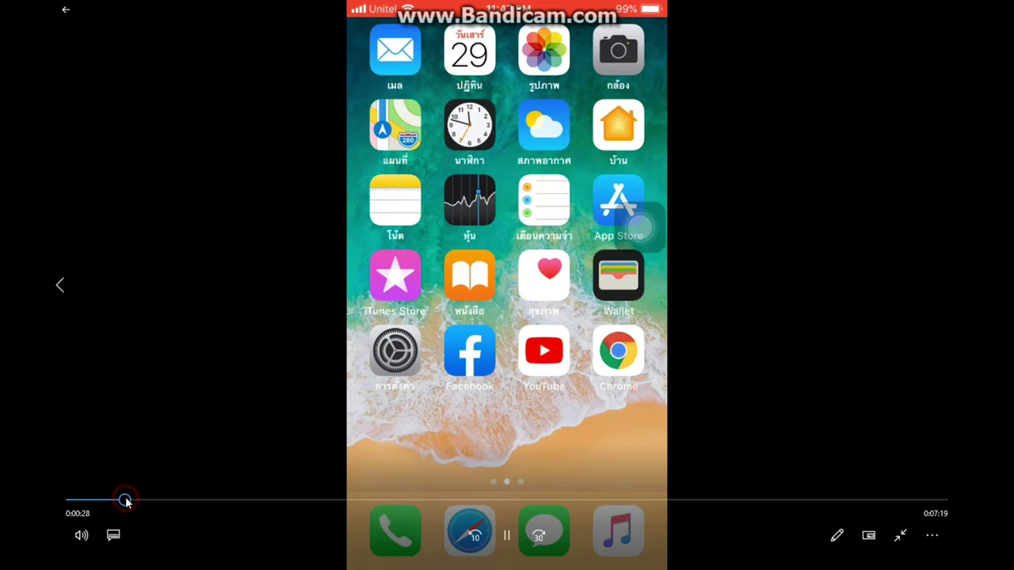
left_click(168, 500)
double_click(783, 181)
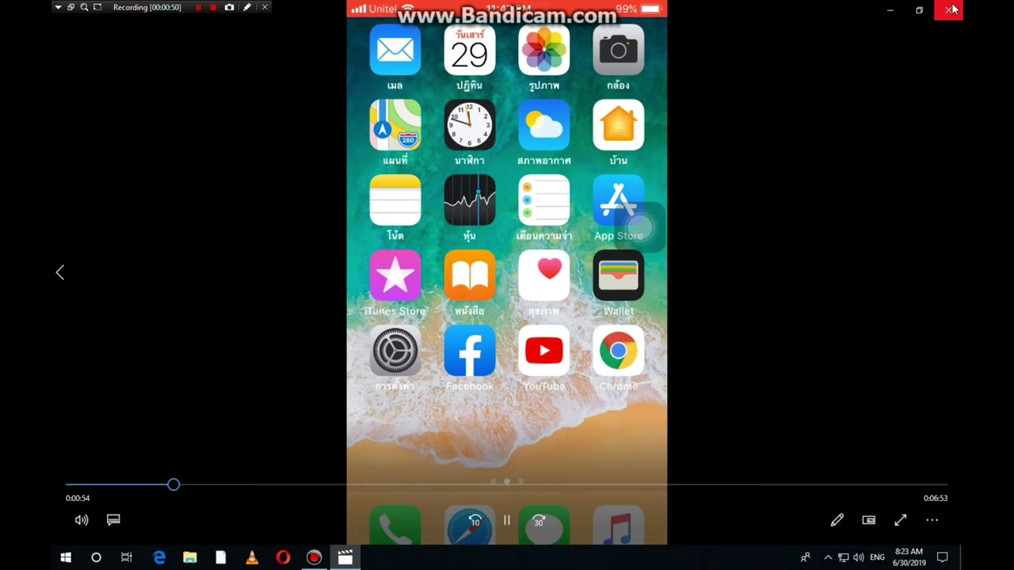
left_click(951, 9)
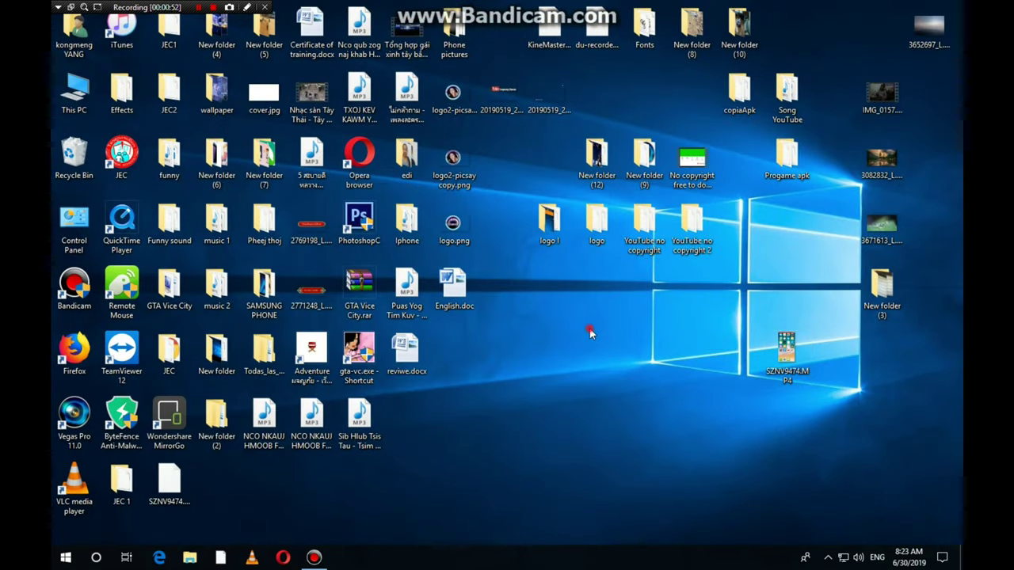
Step: Open Vegas Pro 11.0 and place the SZNV9474 video from the desktop on the empty timeline
left_click(74, 416)
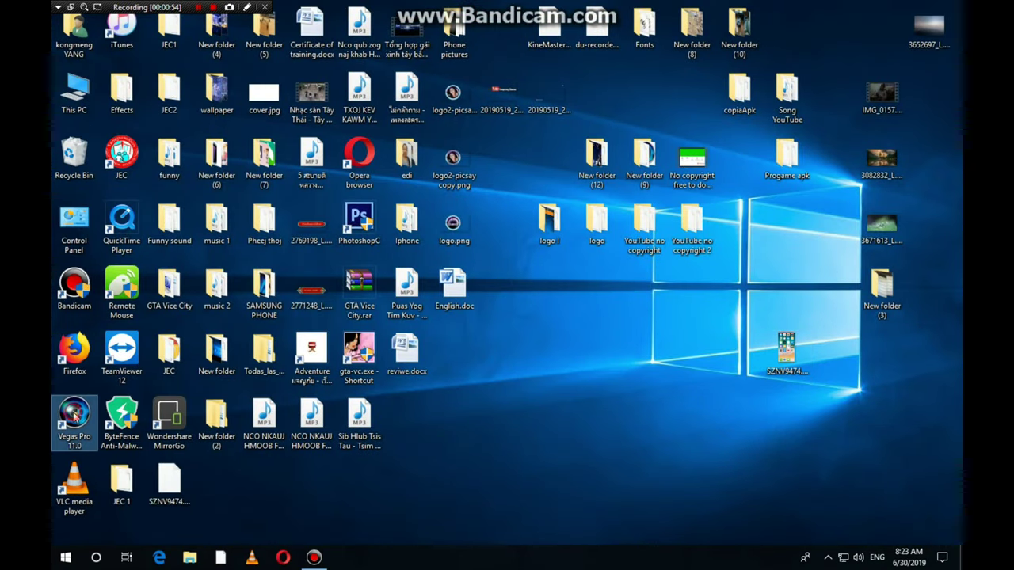
double_click(74, 416)
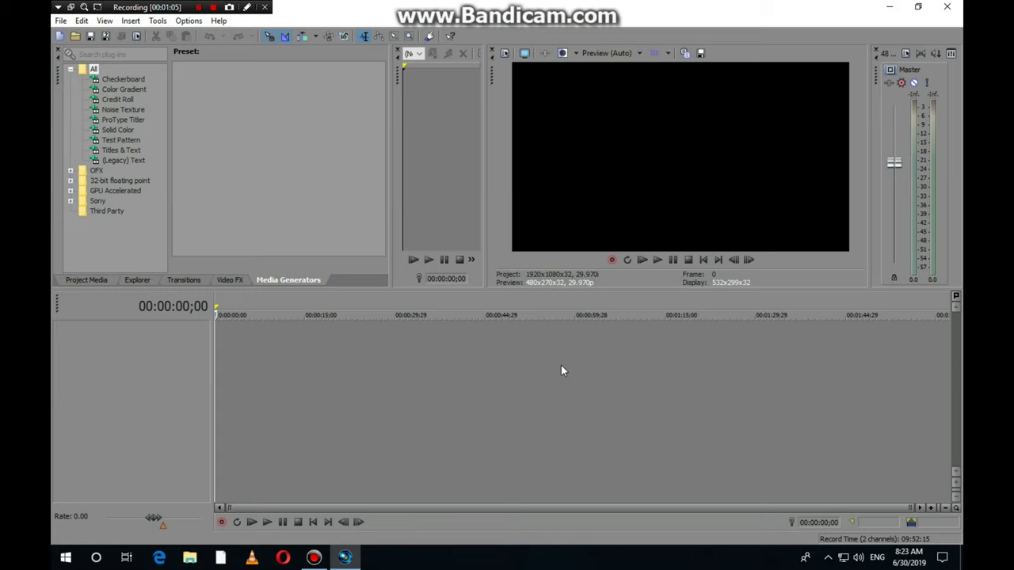
left_click(890, 8)
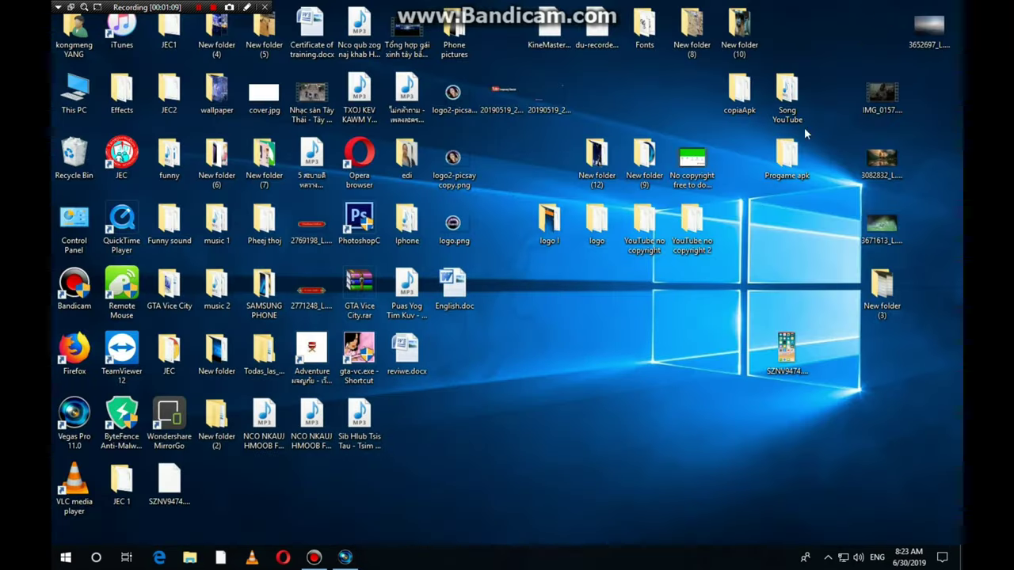
left_click_drag(786, 353, 463, 392)
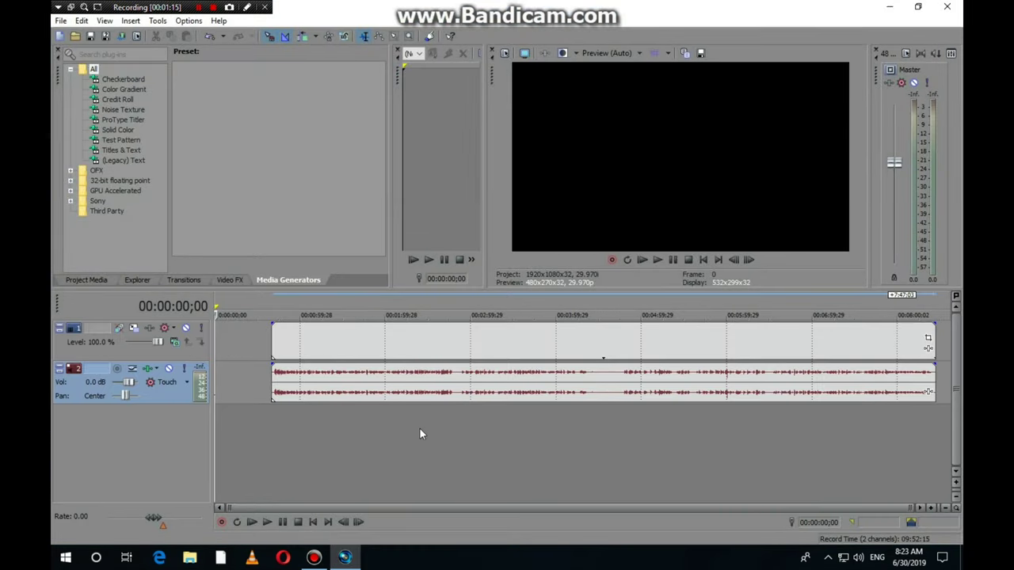
Step: Play the imported clip from several points along the timeline to check its picture in the preview, and stop playback
left_click(322, 454)
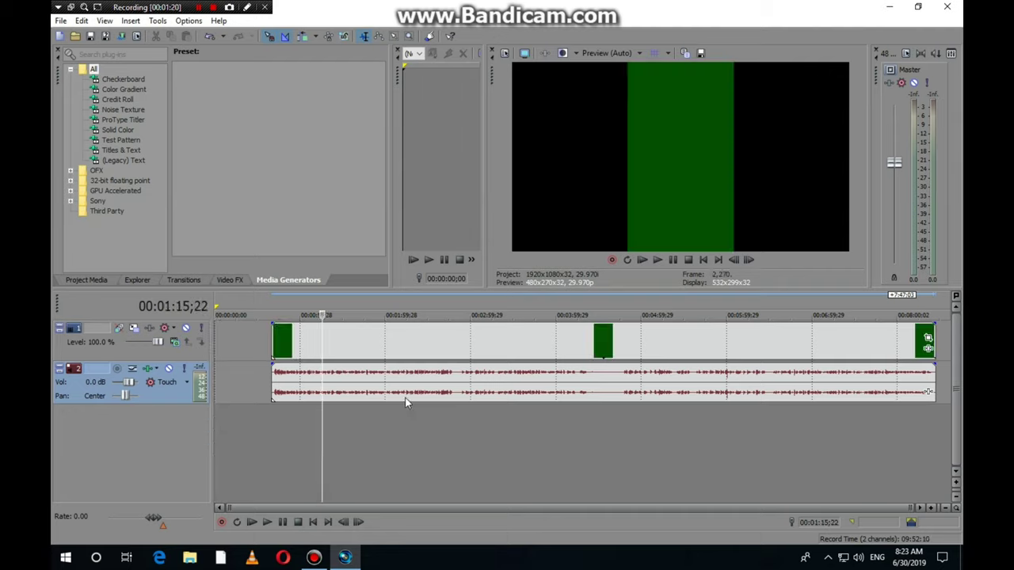
left_click(267, 522)
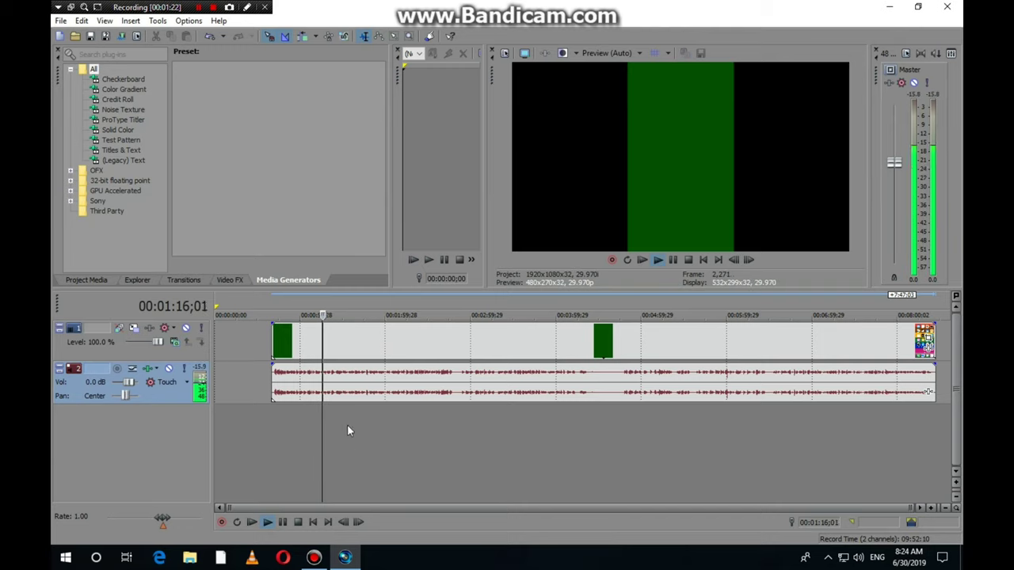
left_click(347, 417)
left_click(407, 417)
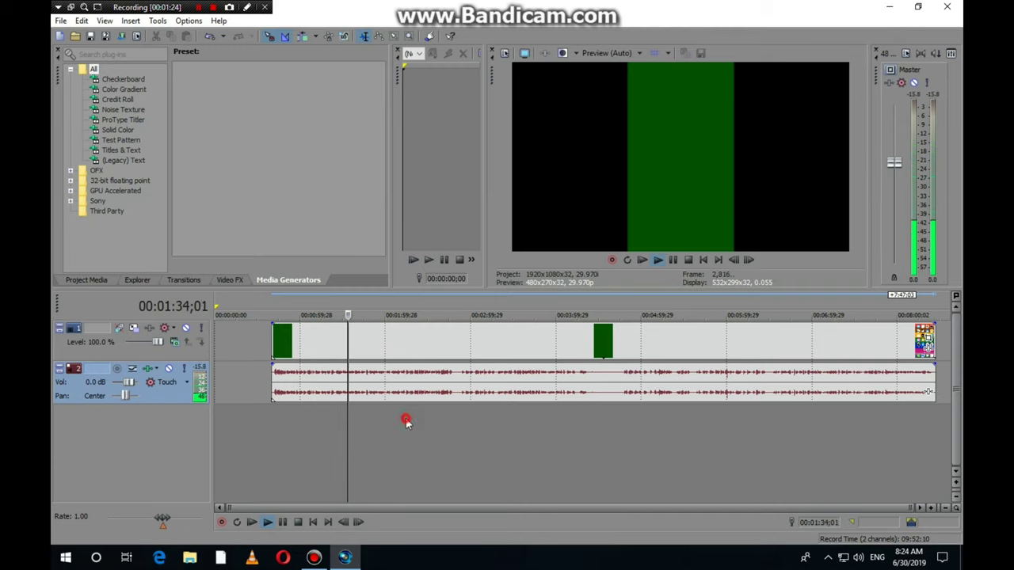
left_click(552, 415)
left_click(677, 420)
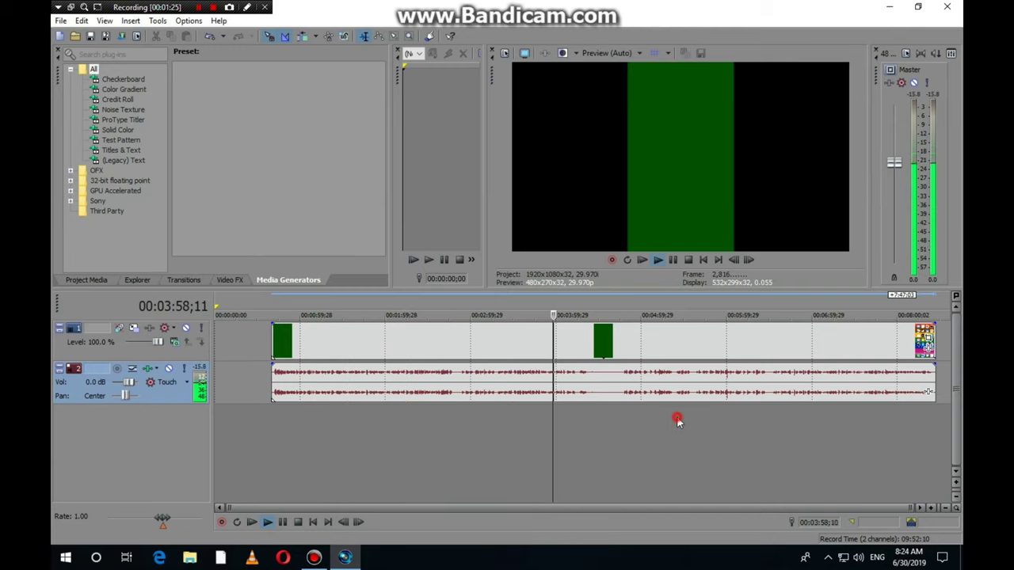
left_click(878, 416)
left_click(919, 425)
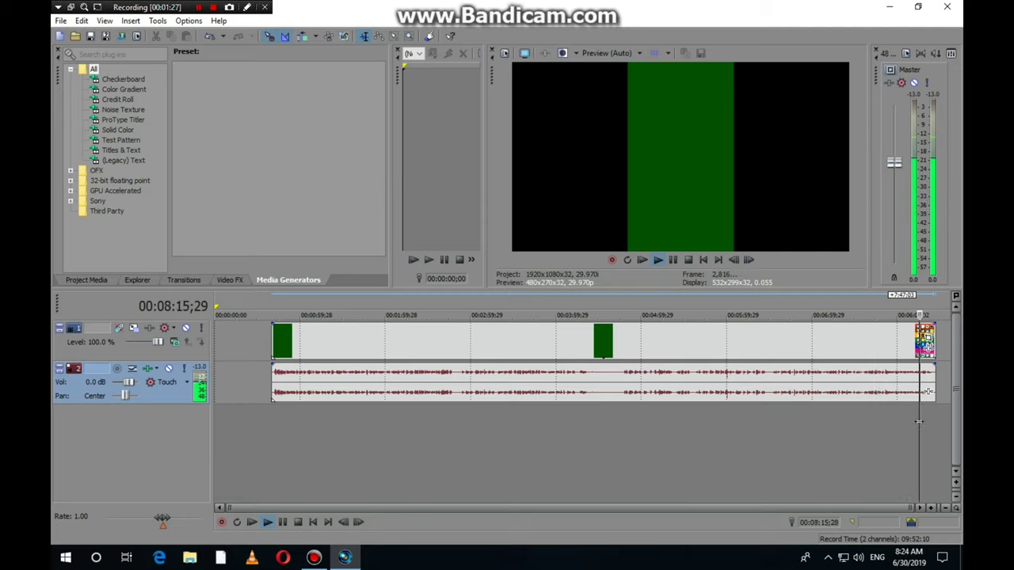
left_click(298, 523)
Step: Examine the clip's still frames and audio track at several timeline positions between about 2:45 and 4:58
left_click(450, 448)
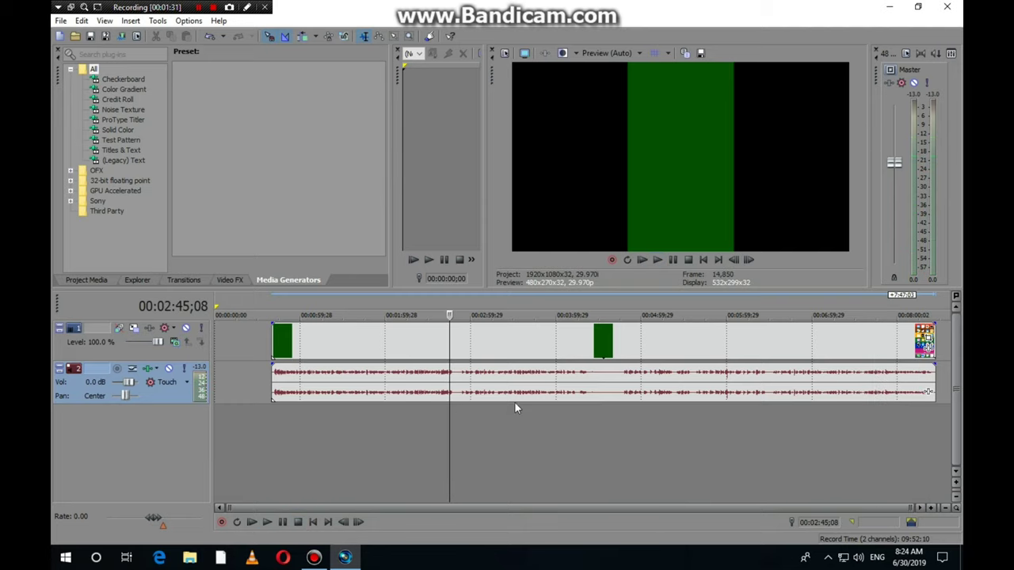
left_click_drag(448, 430, 500, 427)
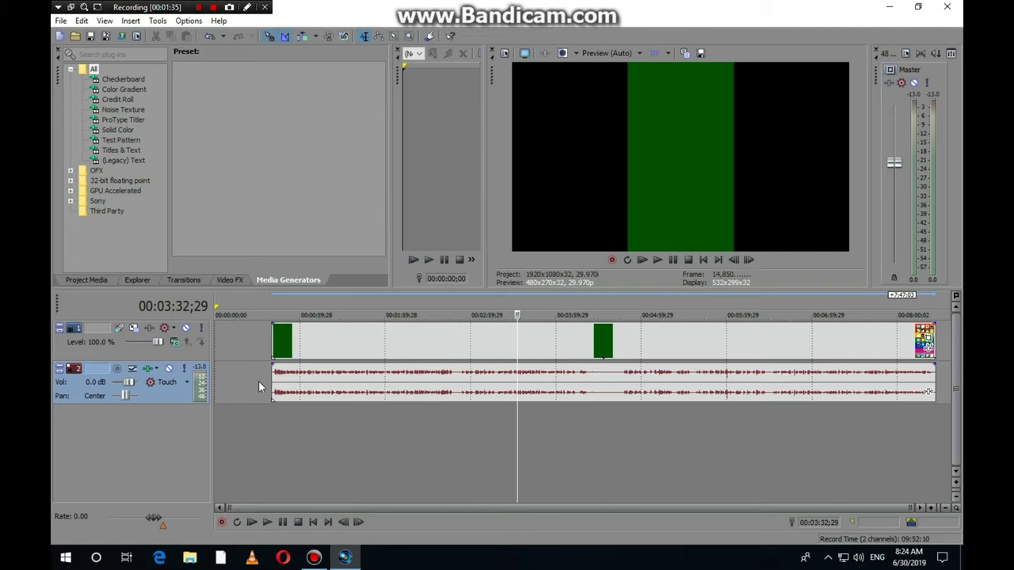
mouse_move(290, 367)
left_mouse_down()
mouse_move(287, 392)
mouse_move(287, 368)
left_mouse_up()
left_click(566, 433)
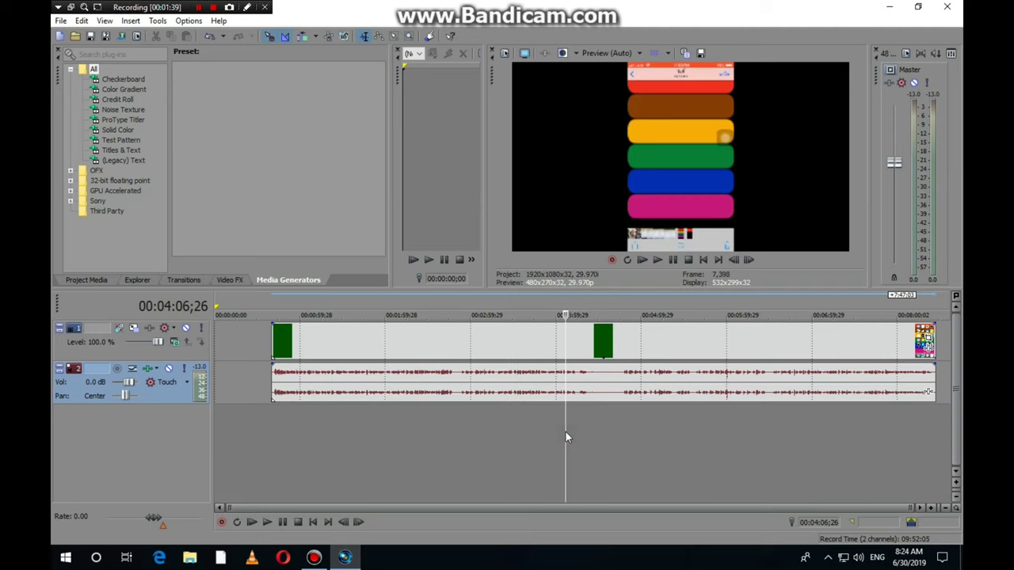
left_click(639, 431)
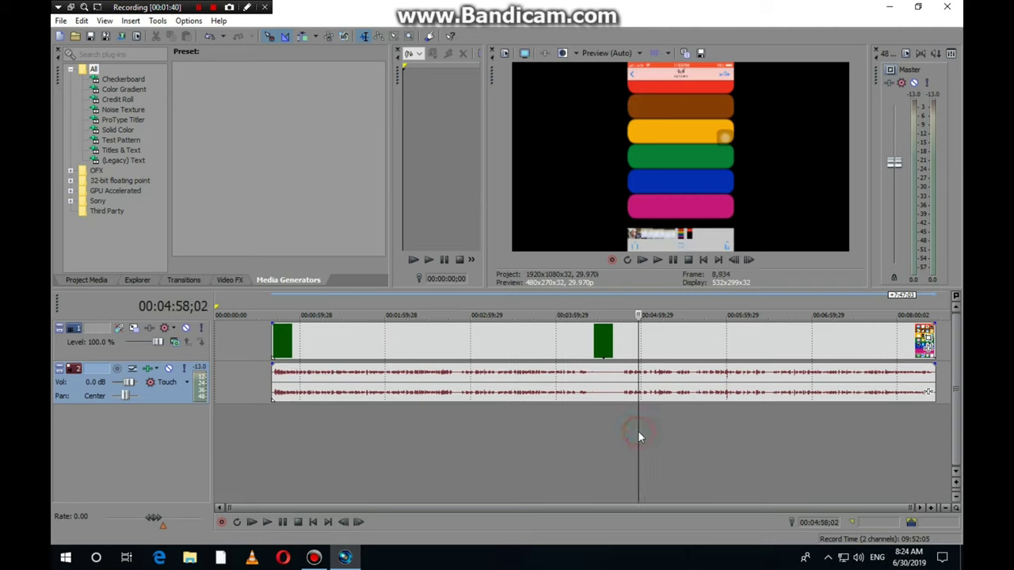
Step: Play the clip from about 2:46, jump repeatedly through the timeline to compare picture with sound, and stop playback
left_click(451, 432)
left_click(267, 522)
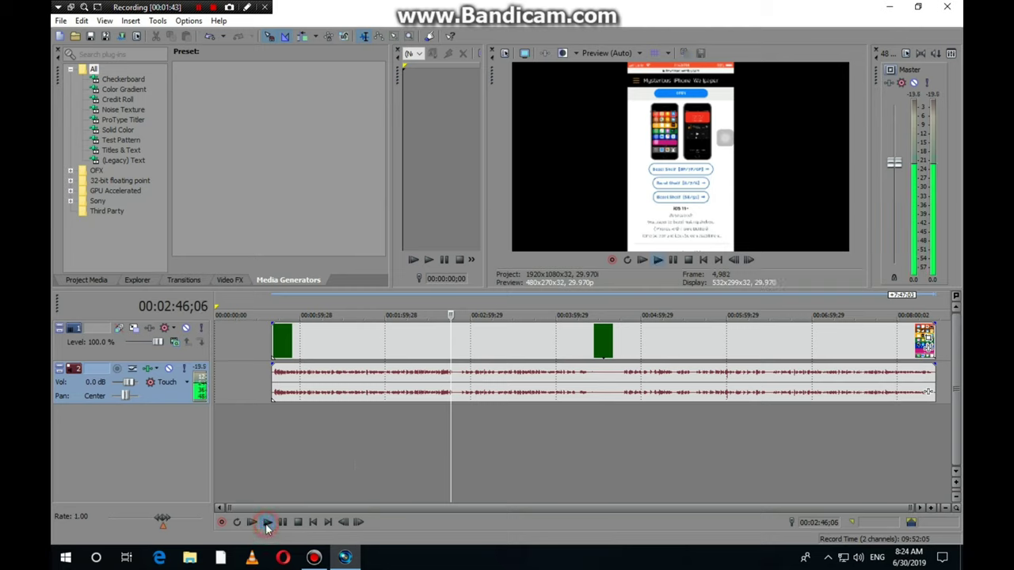
left_click(487, 441)
left_click(553, 447)
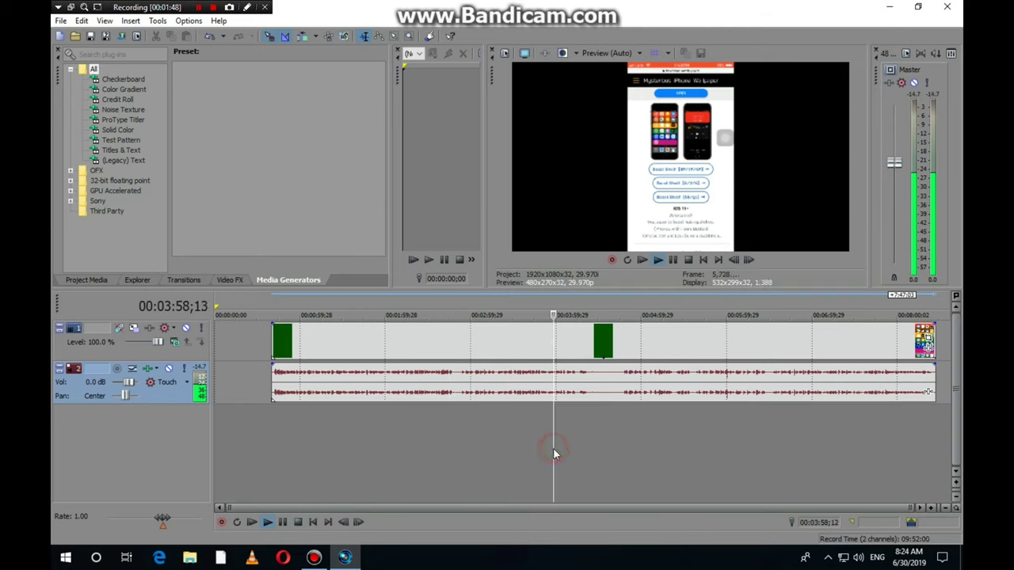
left_click(613, 451)
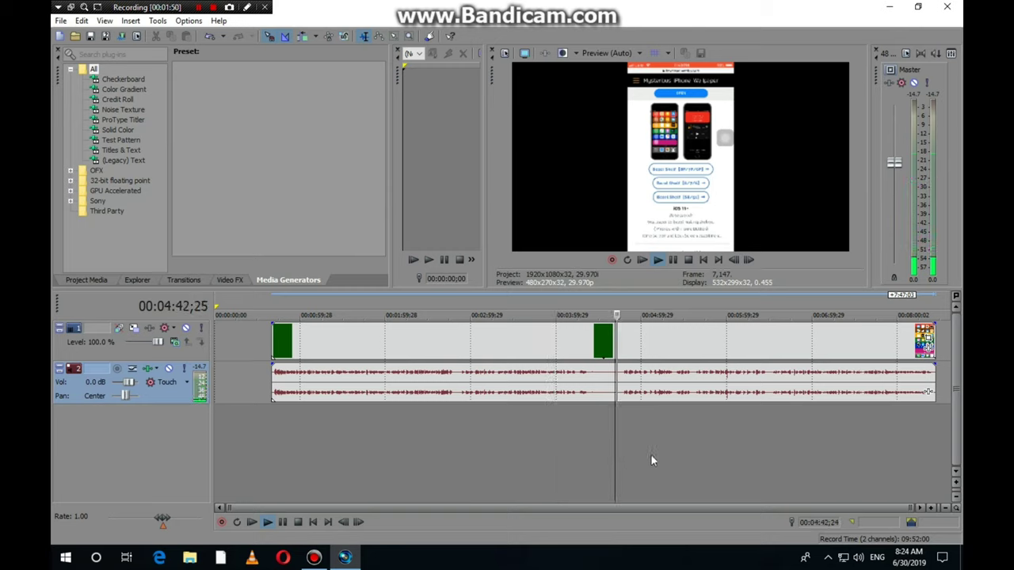
left_click(650, 454)
left_click(700, 460)
left_click(745, 460)
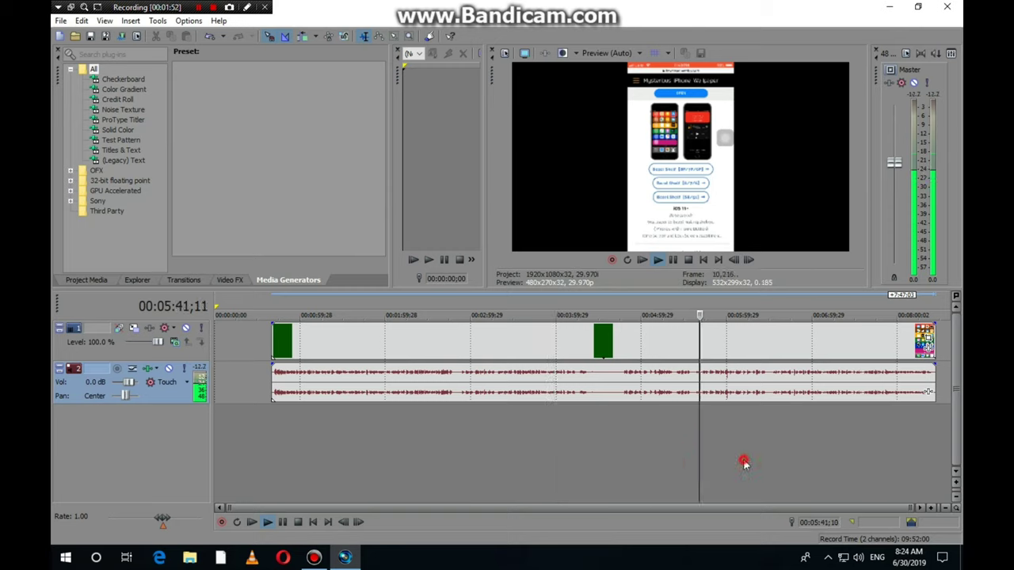
left_click(502, 457)
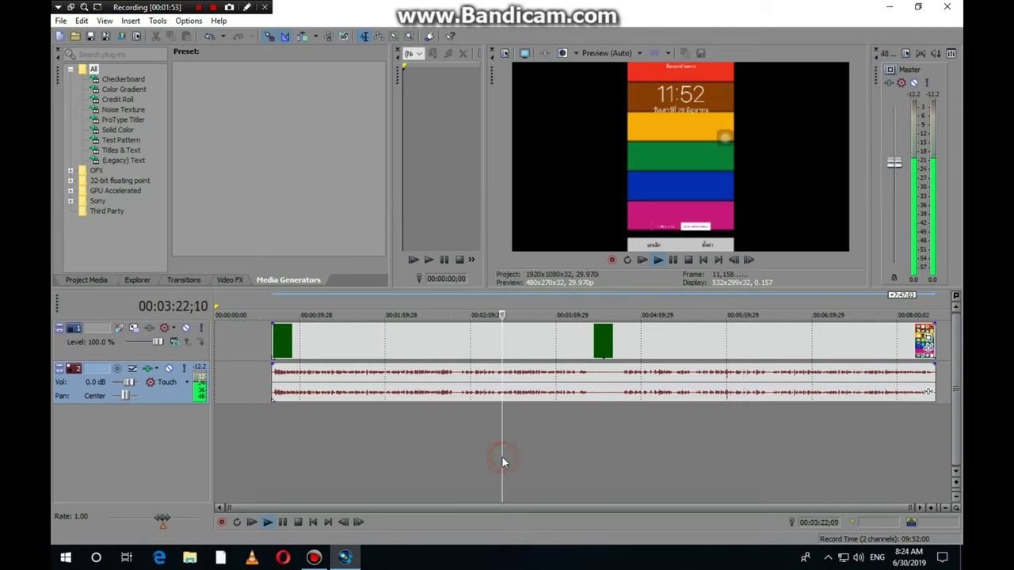
left_click(412, 455)
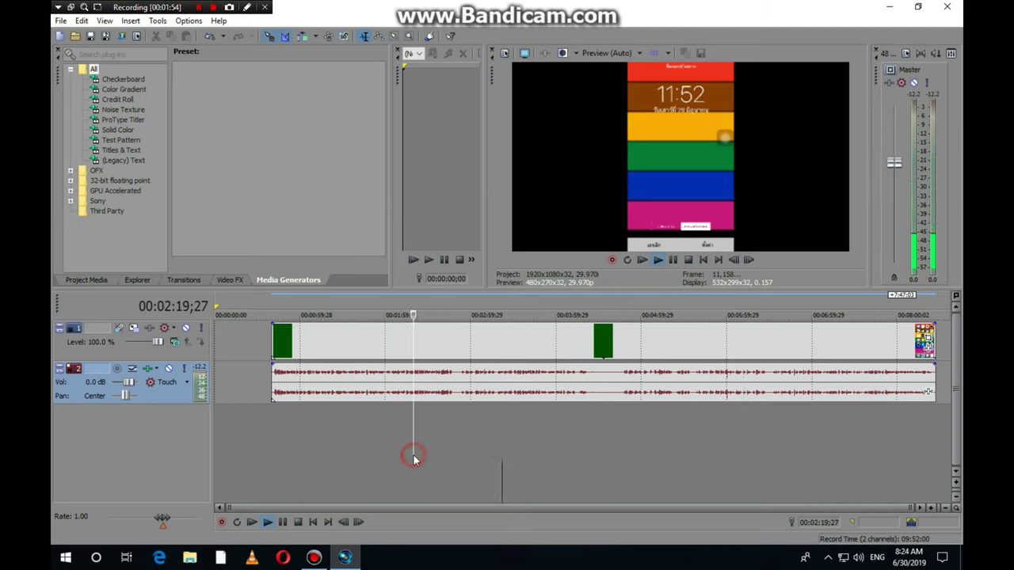
left_click(344, 451)
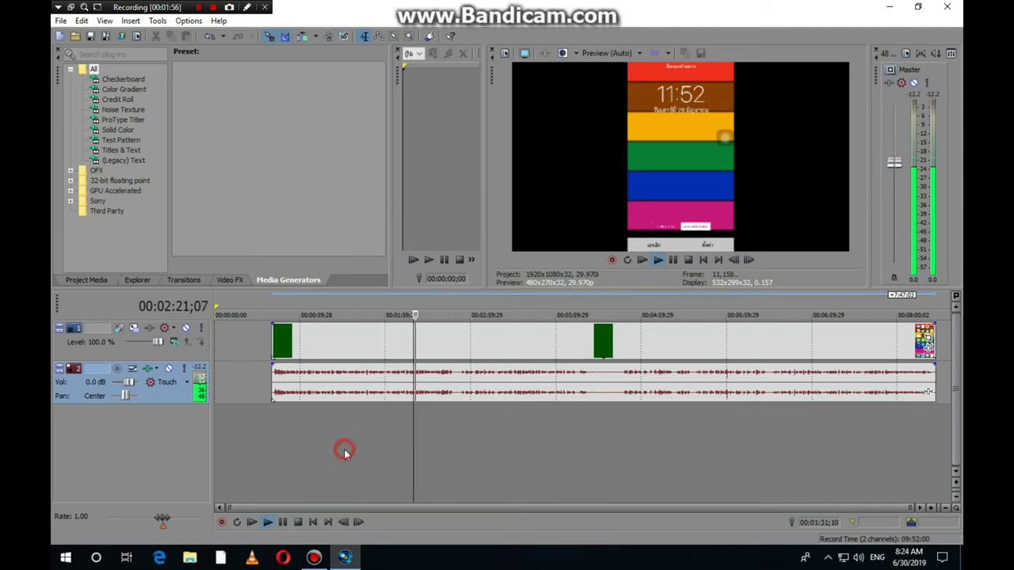
left_click(488, 452)
left_click(558, 455)
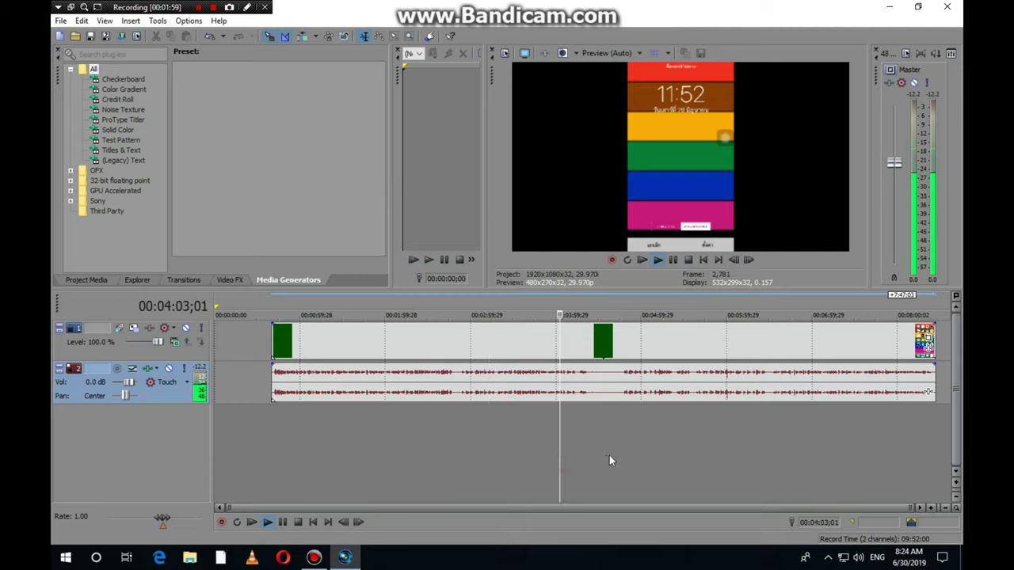
left_click(610, 455)
left_click(662, 457)
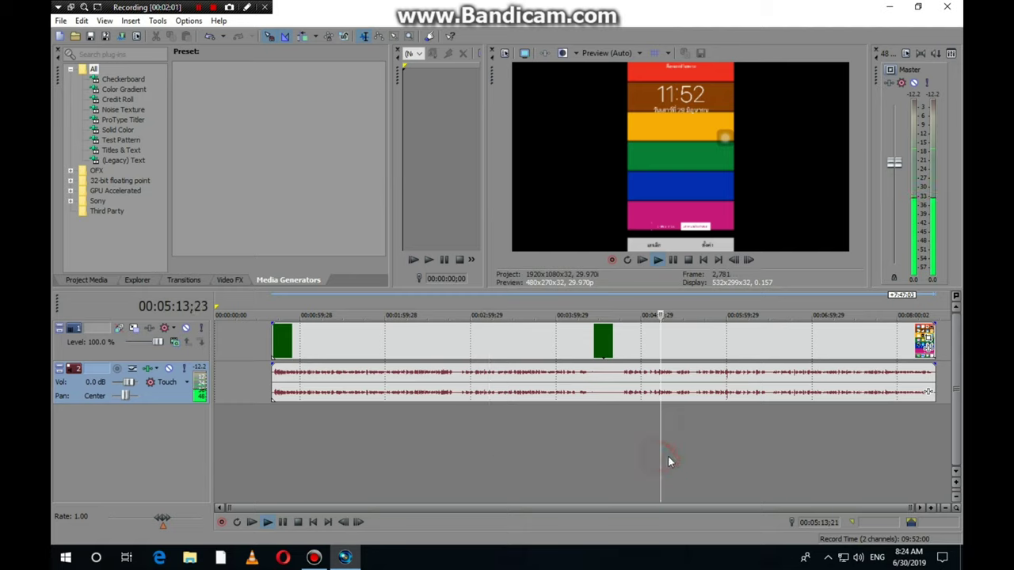
left_click(716, 457)
left_click(841, 456)
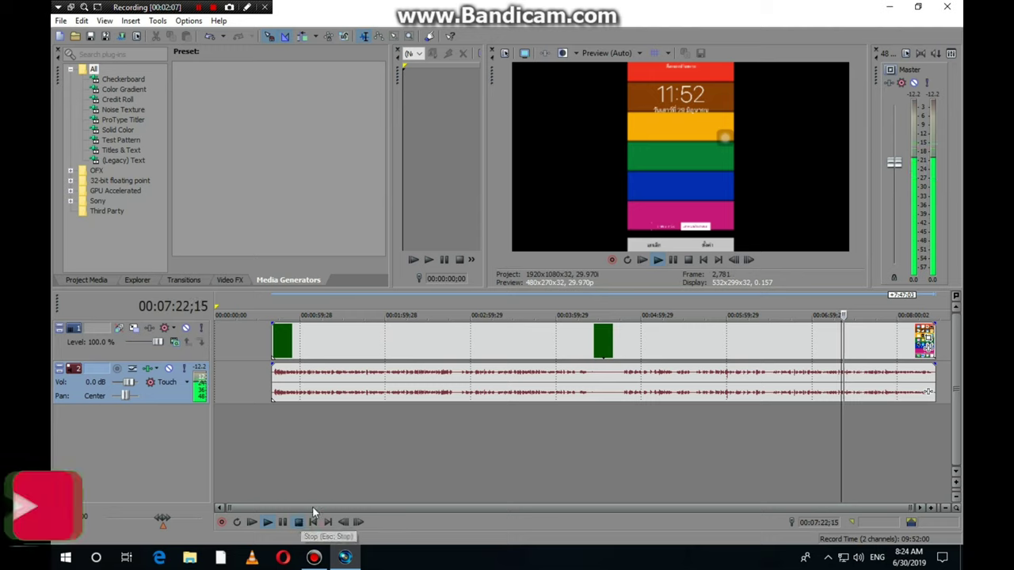
key("space")
left_click(806, 428)
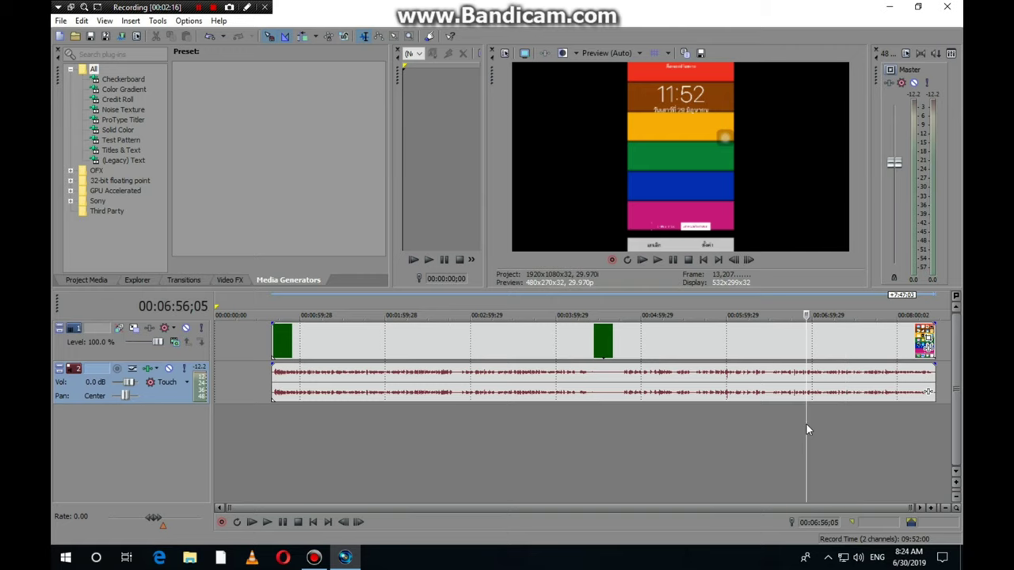
Step: Close Vegas Pro and refresh the desktop
left_click(947, 6)
left_click(518, 229)
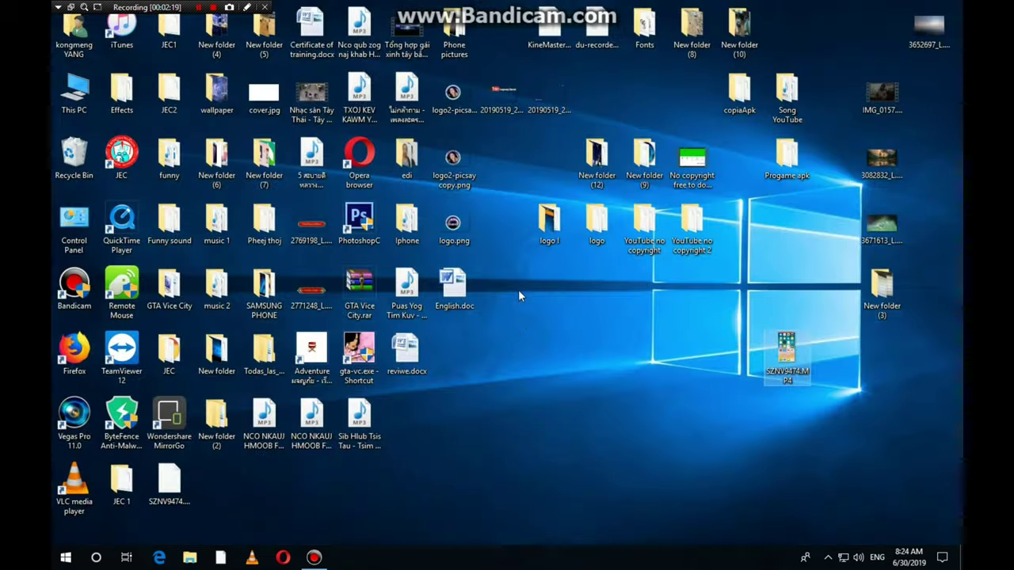
right_click(535, 374)
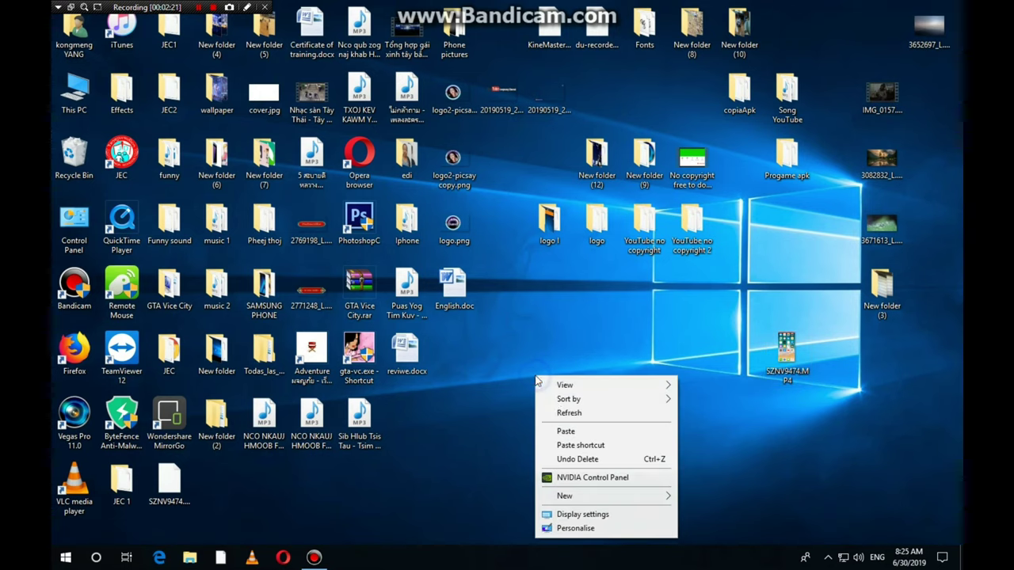
left_click(558, 412)
Step: Open the Vegas Pro 11.0 installation folder under C:\Program Files (x86)\Sony
double_click(71, 99)
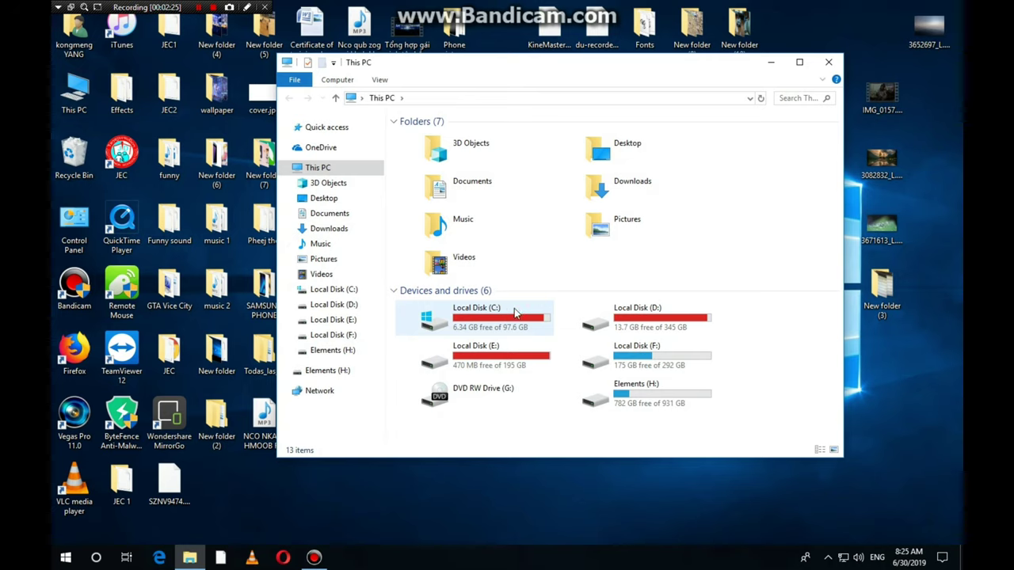
double_click(482, 321)
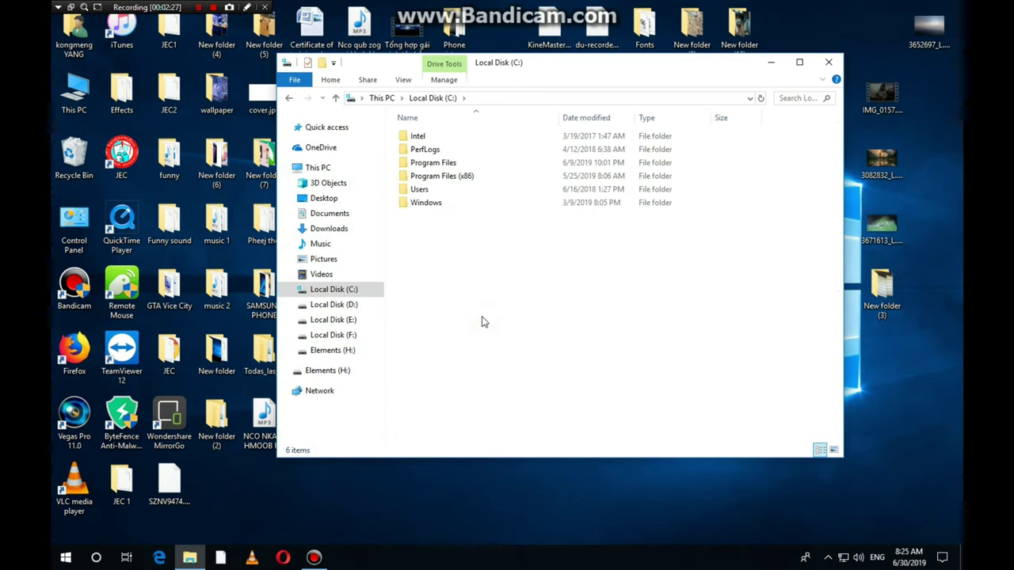
double_click(442, 176)
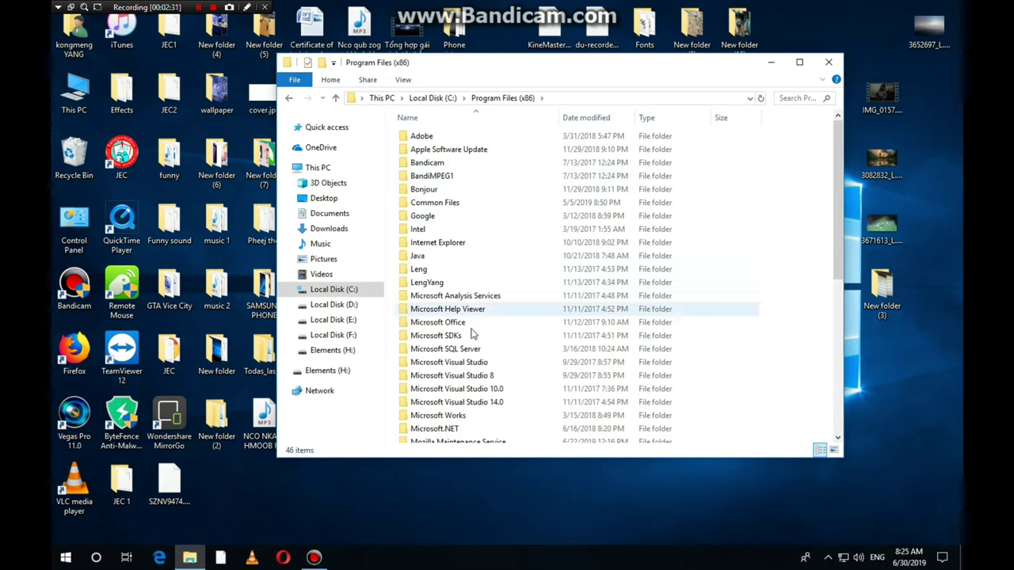
scroll(469, 336, "down", 3)
scroll(471, 329, "down", 4)
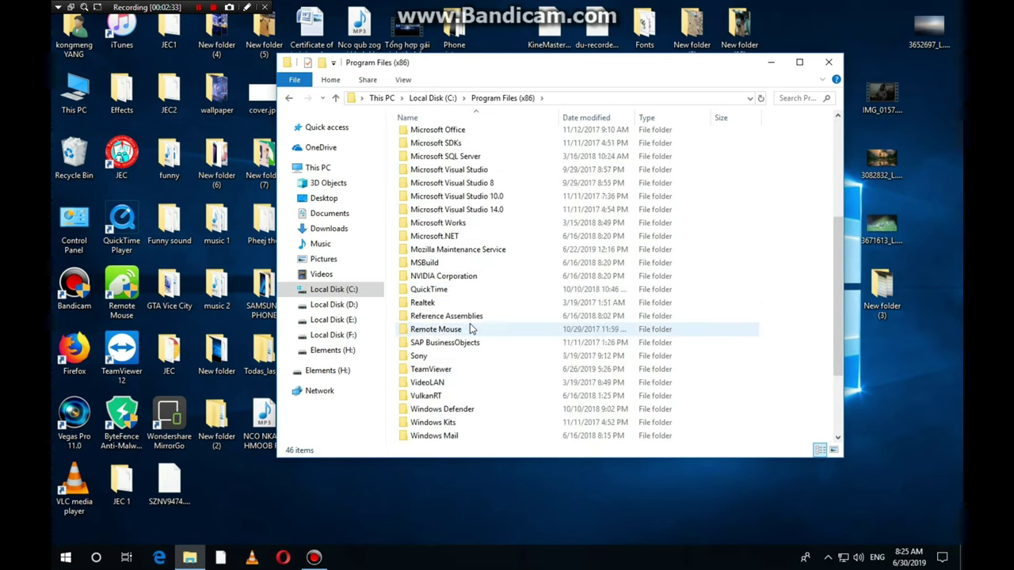
left_click(428, 316)
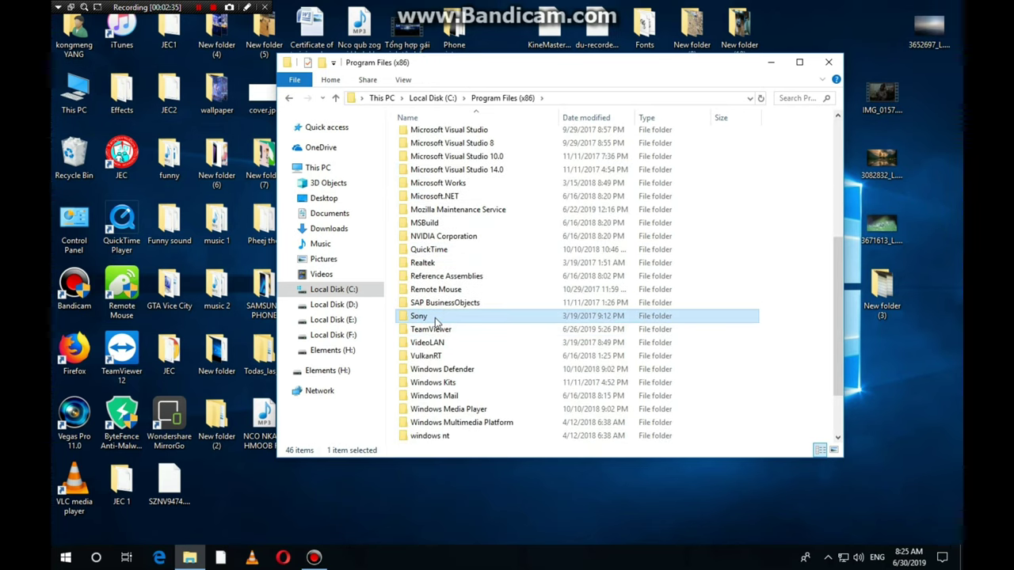
double_click(455, 317)
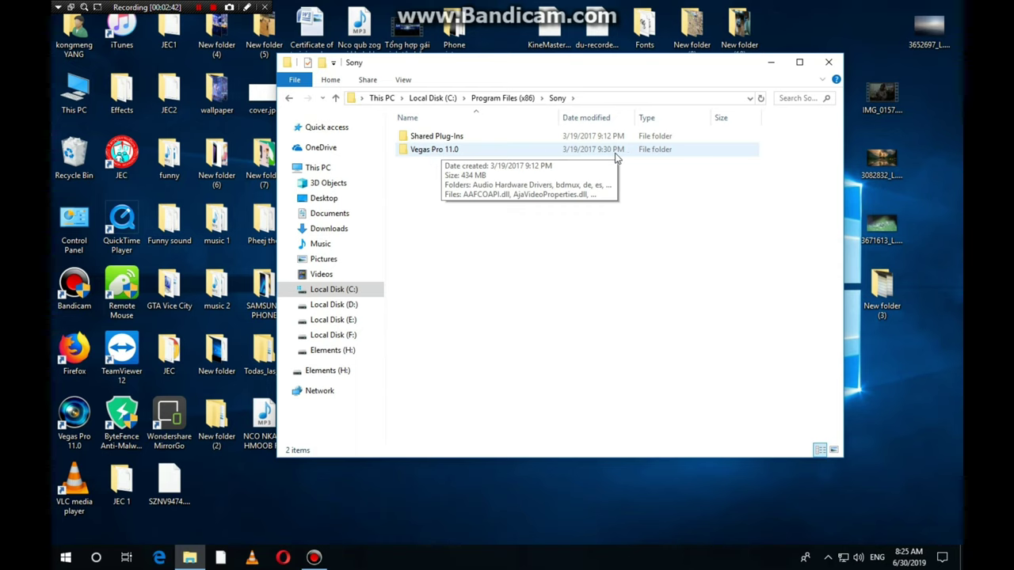
double_click(436, 151)
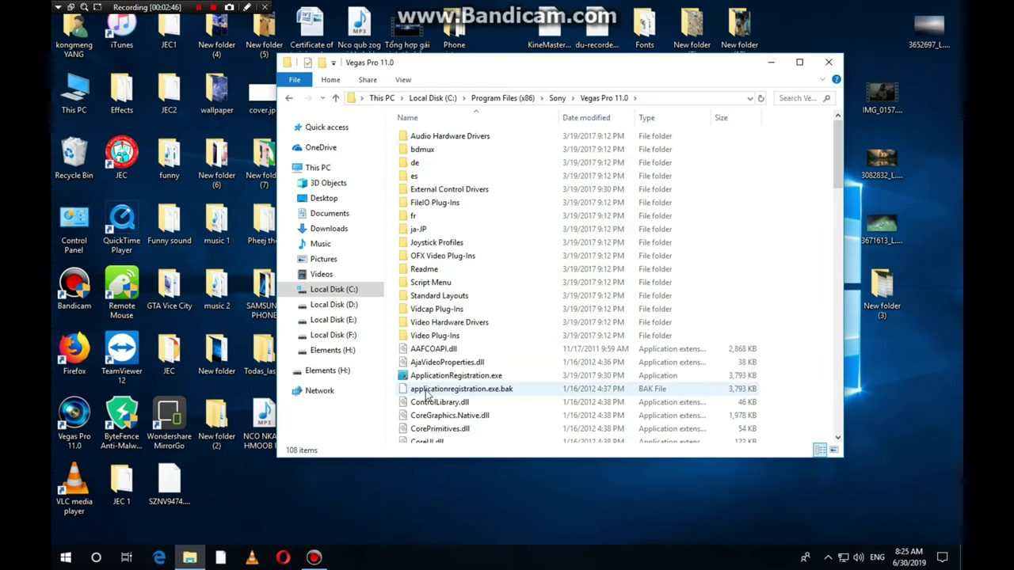
Step: Search the Vegas Pro 11.0 folder for "com" and open the compoundplug folder
scroll(426, 394, "down", 5)
scroll(426, 395, "down", 15)
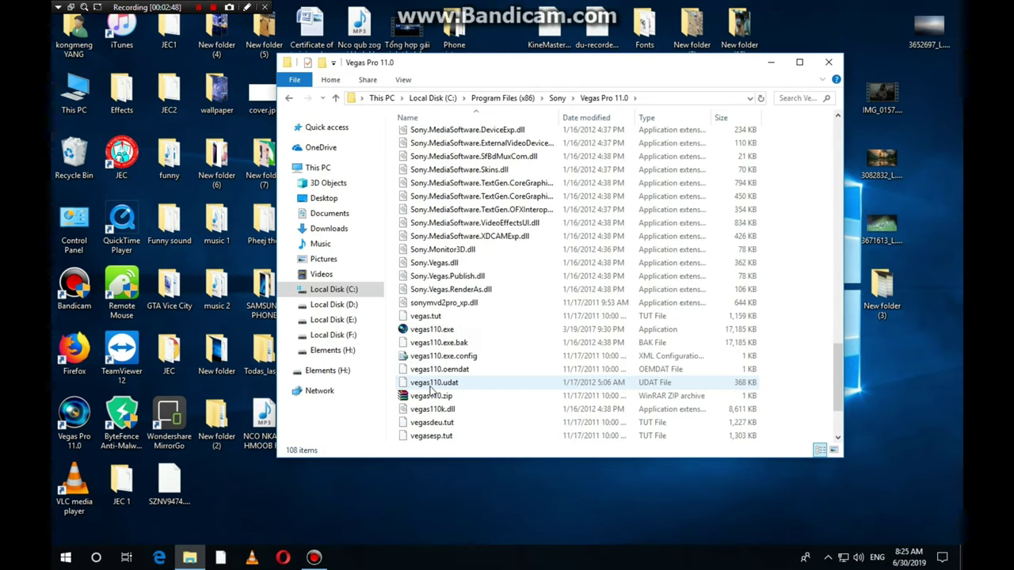
scroll(432, 390, "up", 20)
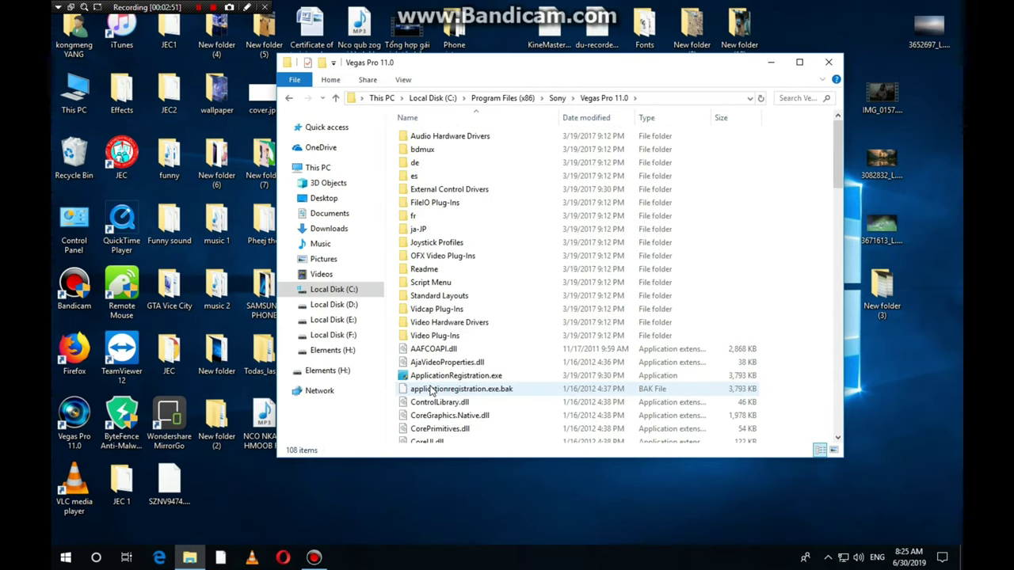
scroll(432, 390, "down", 15)
scroll(431, 390, "up", 6)
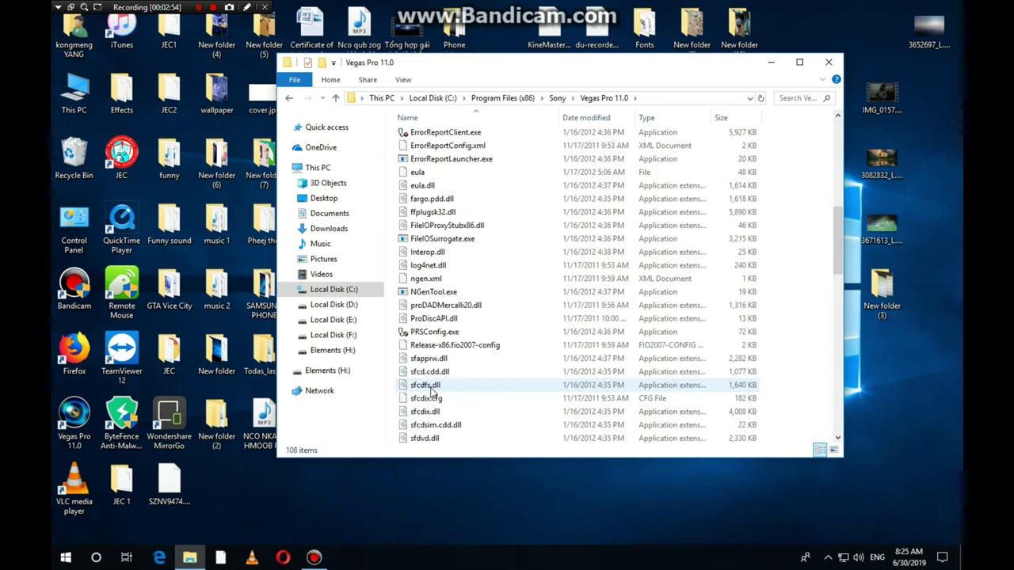
scroll(432, 390, "up", 10)
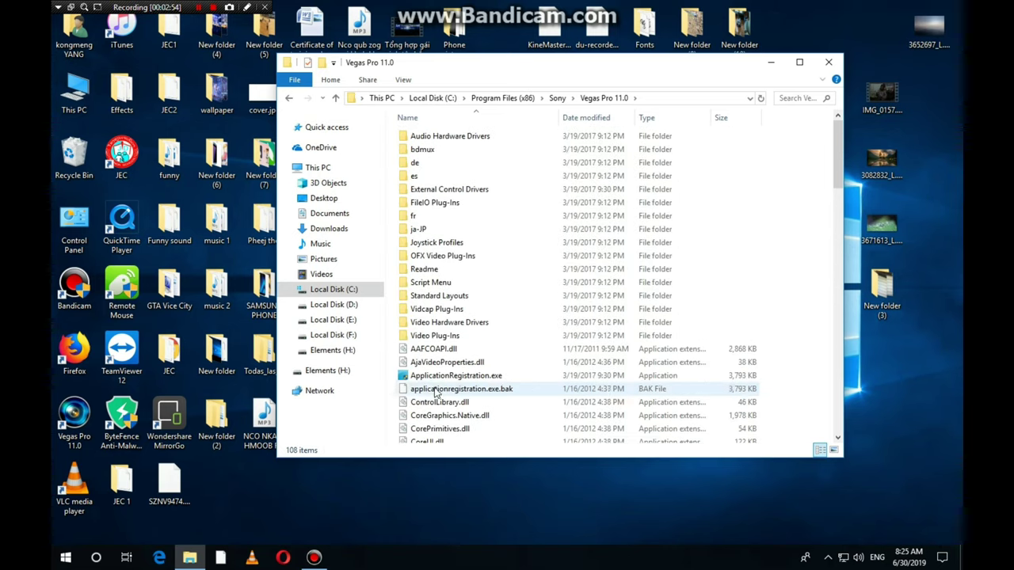
left_click(801, 97)
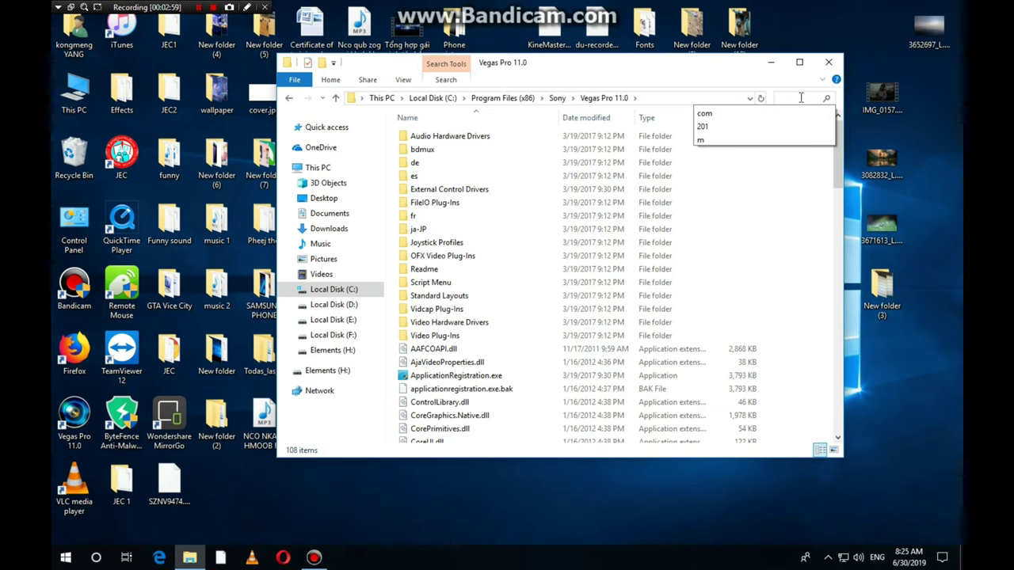
type("com")
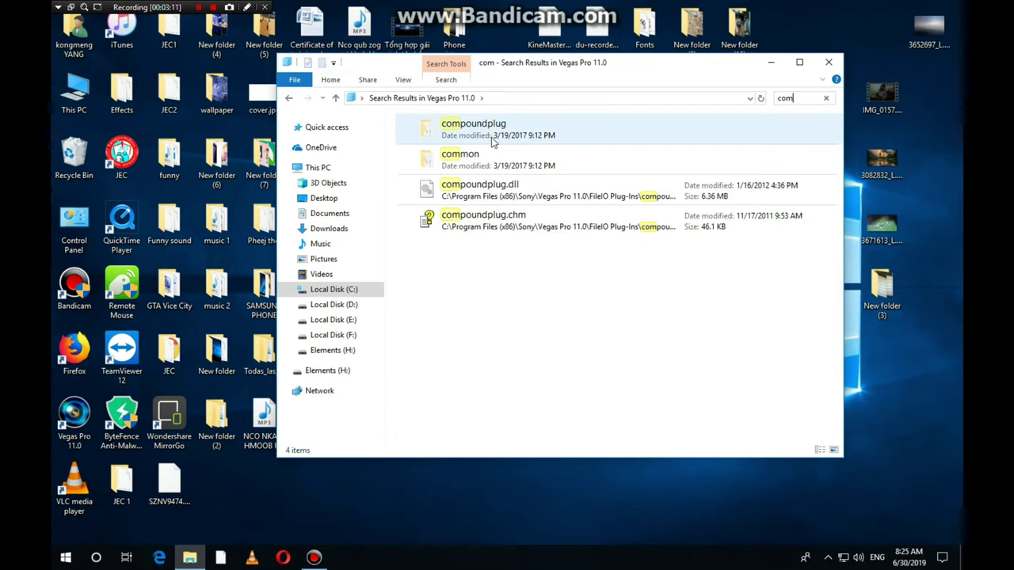
double_click(457, 129)
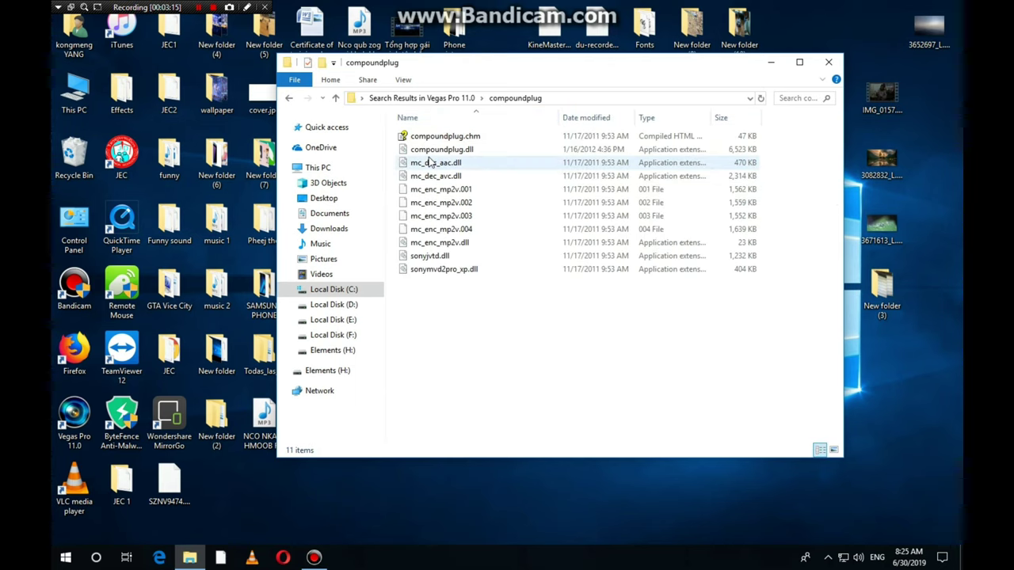
Step: Rename compoundplug.dll as compoundplug.dll.old and grant administrator permission for the change
left_click(445, 150)
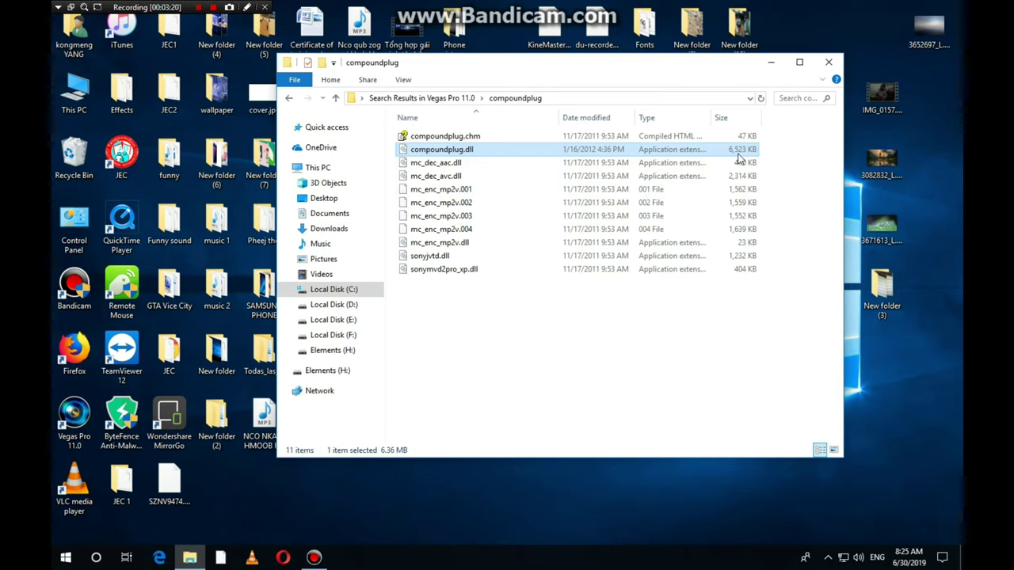
left_click(478, 151)
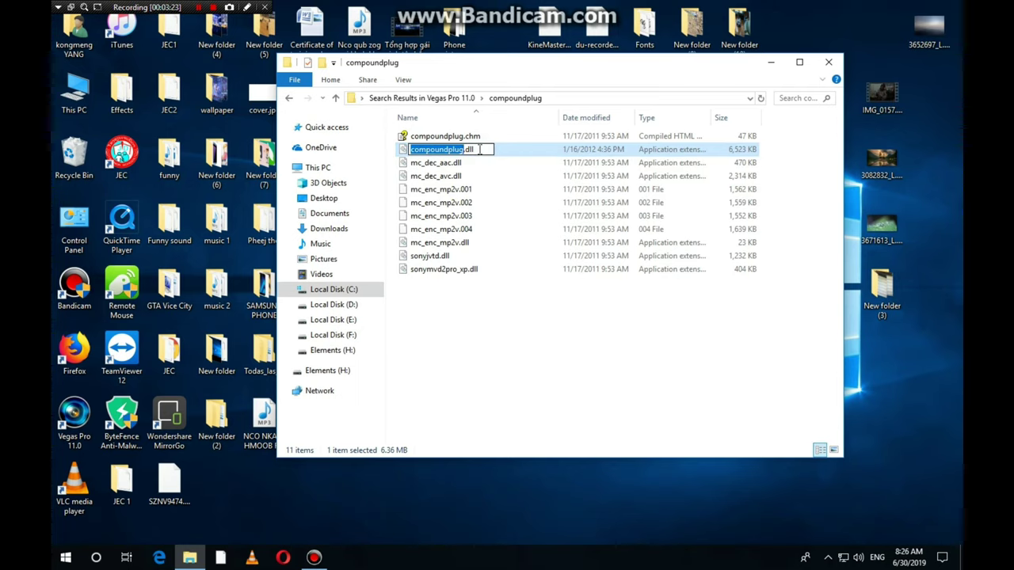
left_click(480, 149)
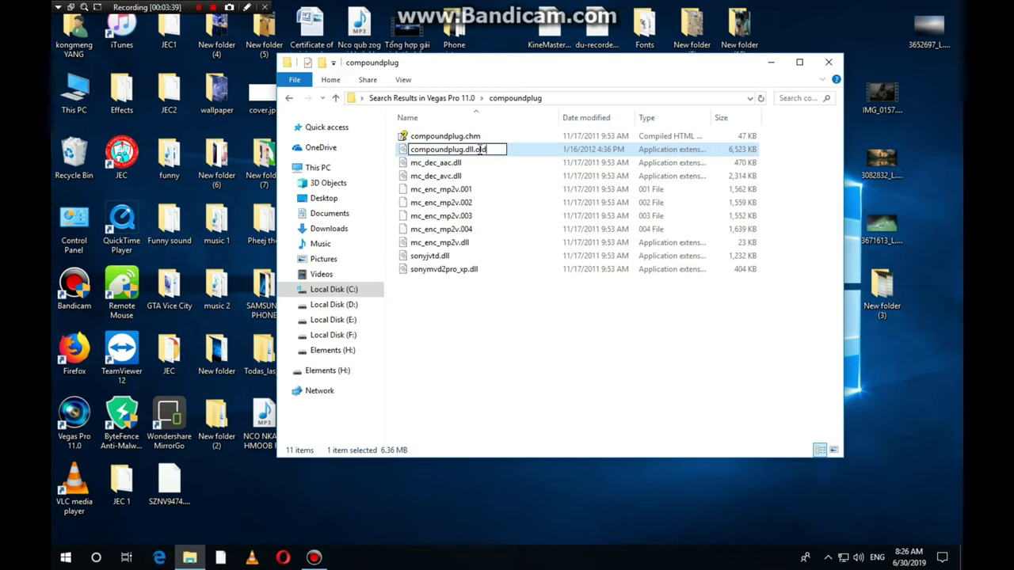
left_click(492, 293)
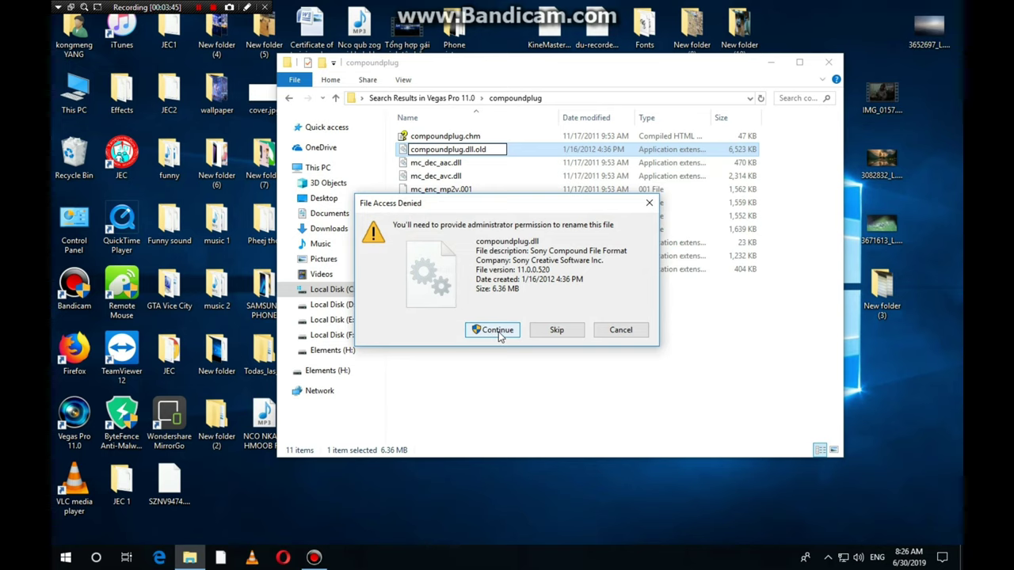
left_click(496, 331)
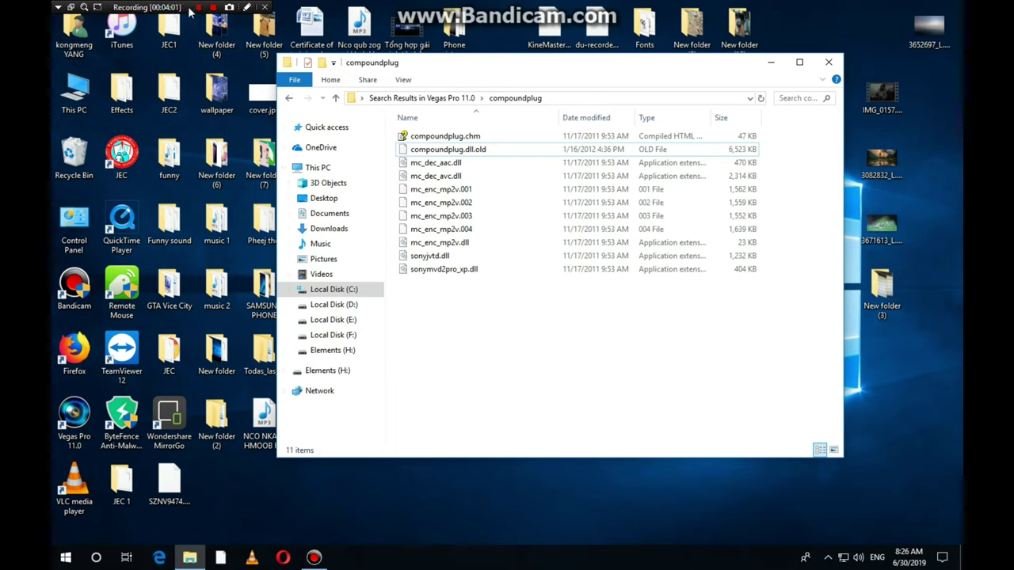
left_click(492, 310)
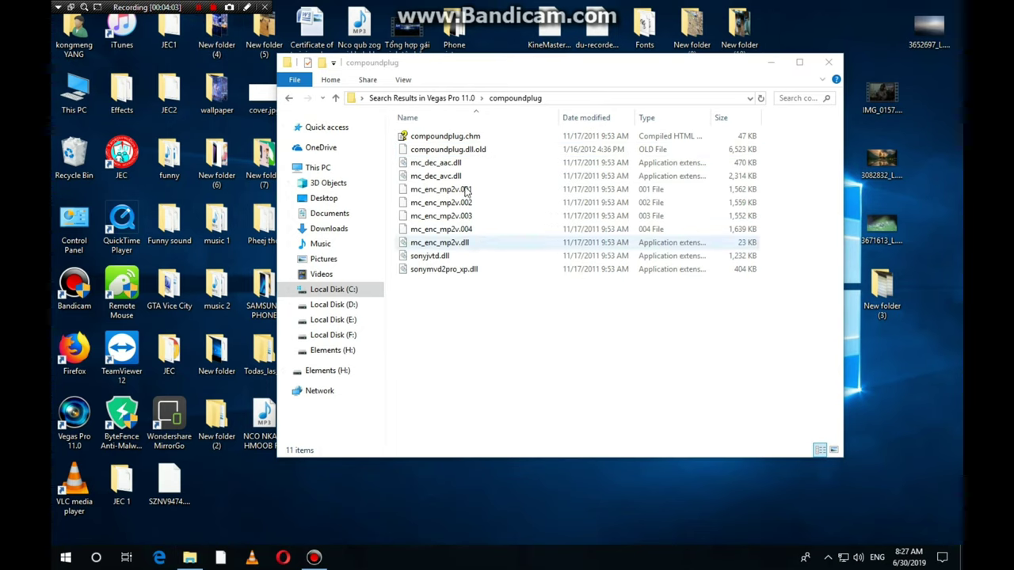
left_click(456, 154)
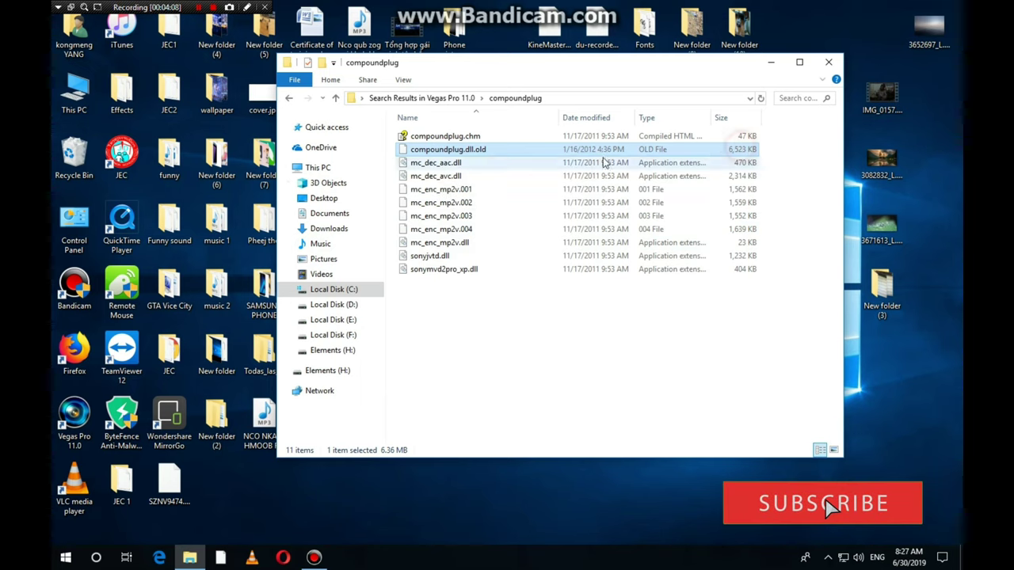
left_click(509, 152)
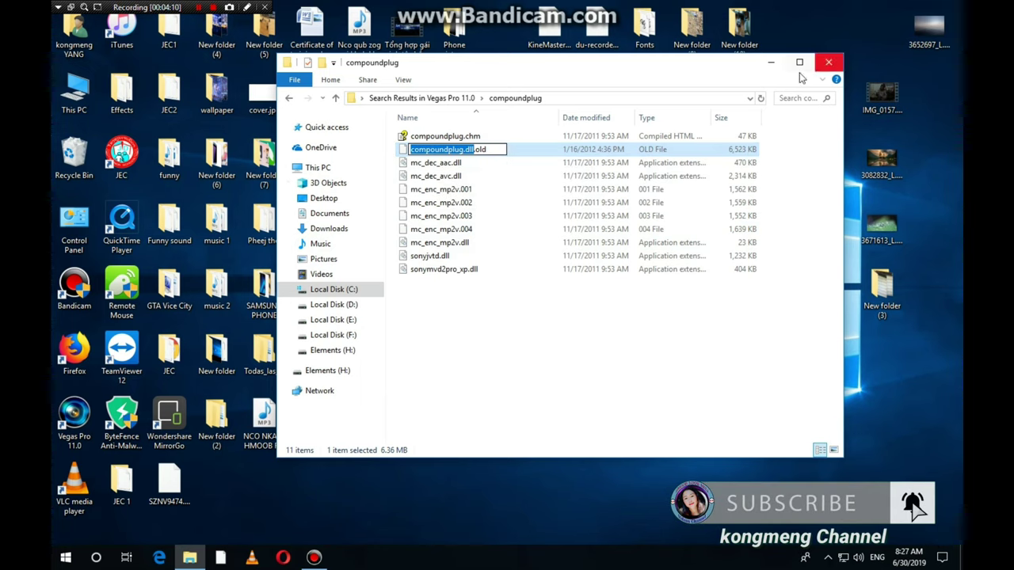
left_click(515, 341)
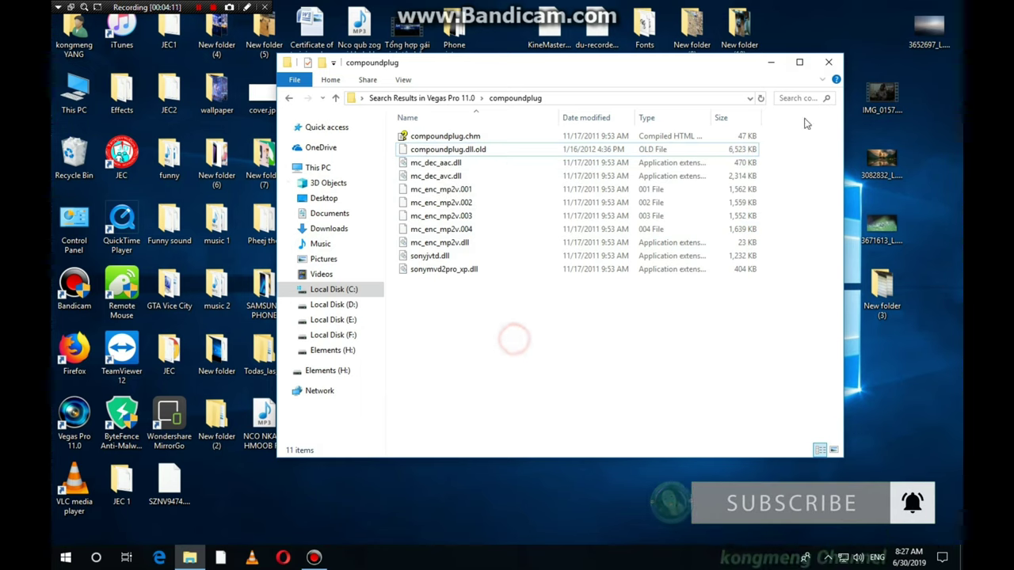
Step: Close the folder window, reopen Vegas Pro 11.0 and place the desktop video SZNV9474.MP4 on the timeline at about 0:38
left_click(830, 64)
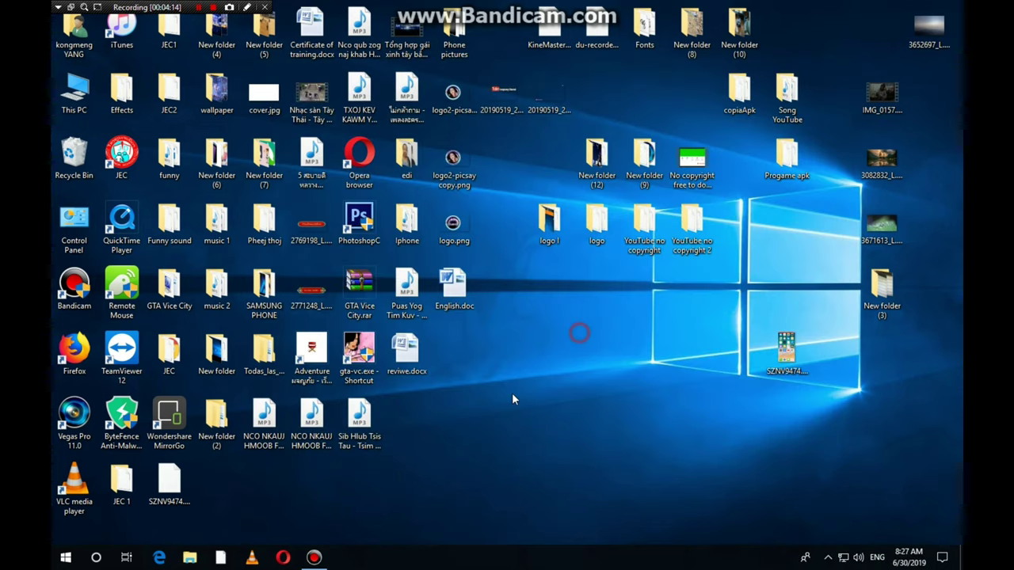
double_click(74, 420)
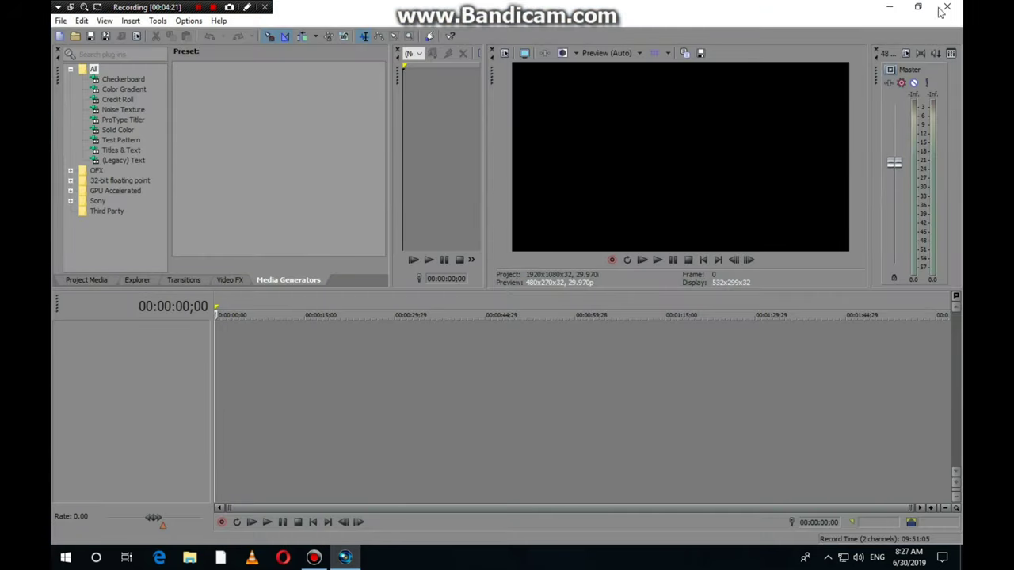
left_click(946, 7)
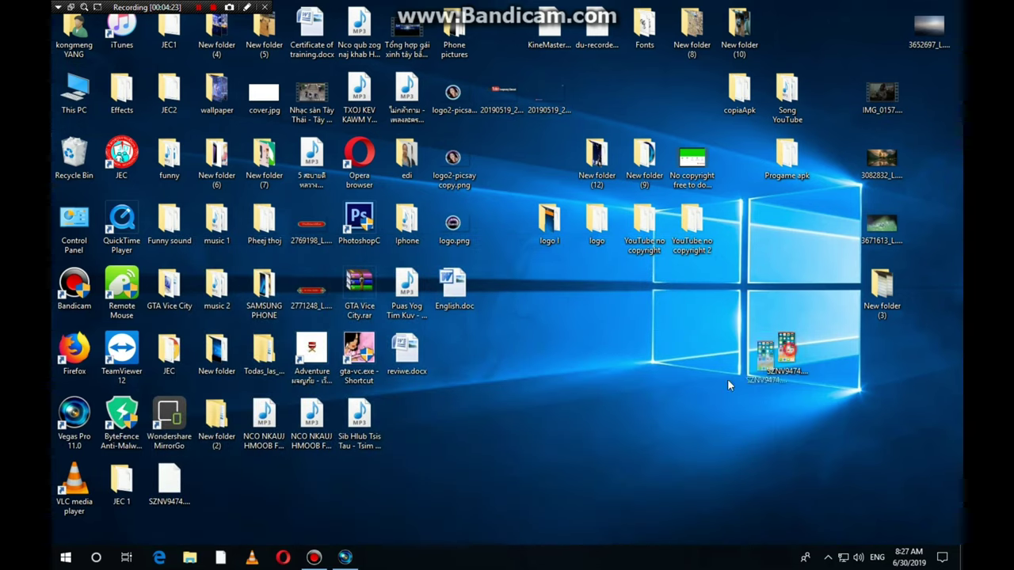
left_click(344, 557)
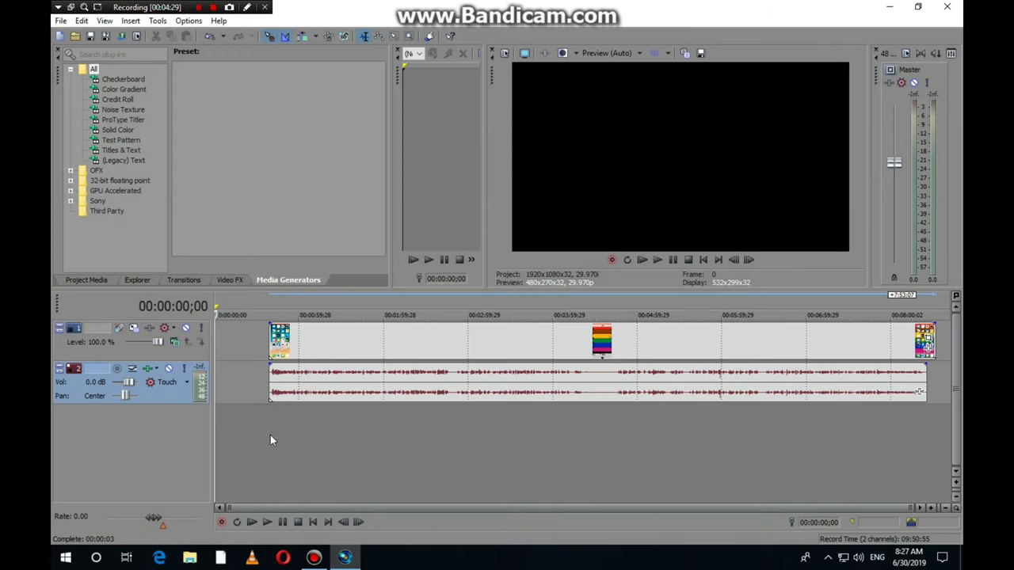
Step: Play the phone video from its start at about 0:38 and check picture and sound at successive points until near its end
left_click(271, 436)
left_click(267, 522)
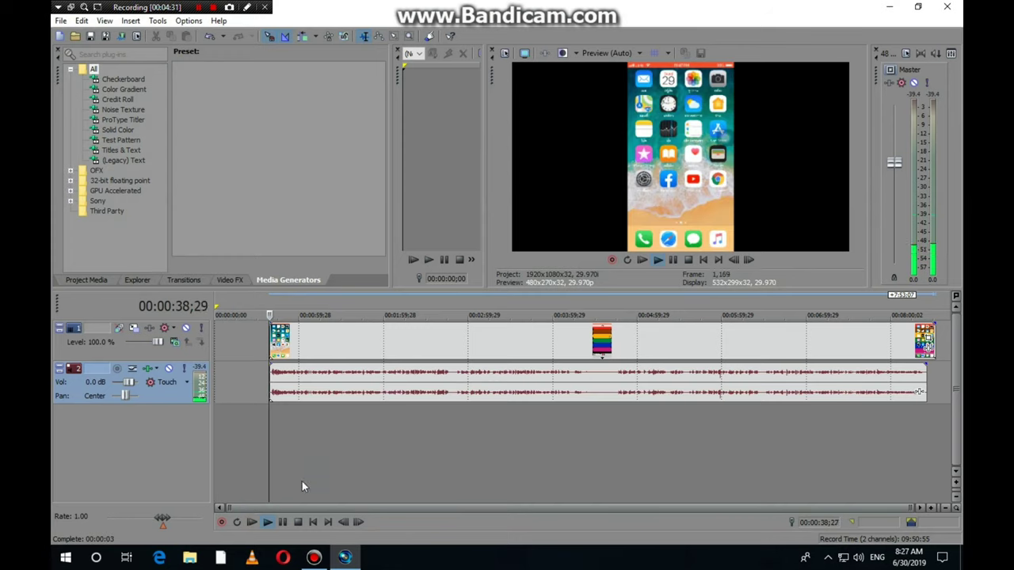
left_click(302, 430)
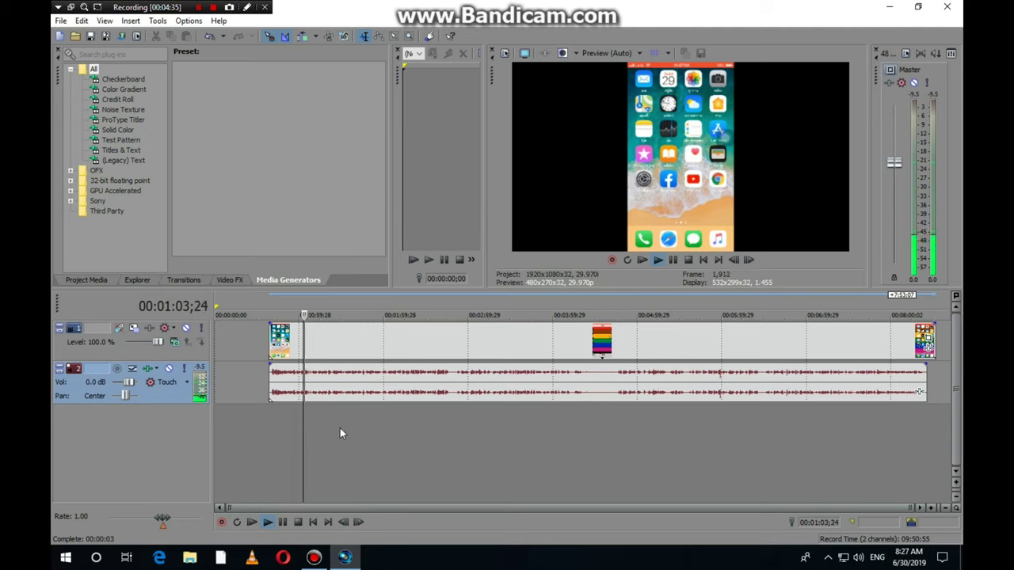
left_click(340, 432)
left_click(388, 433)
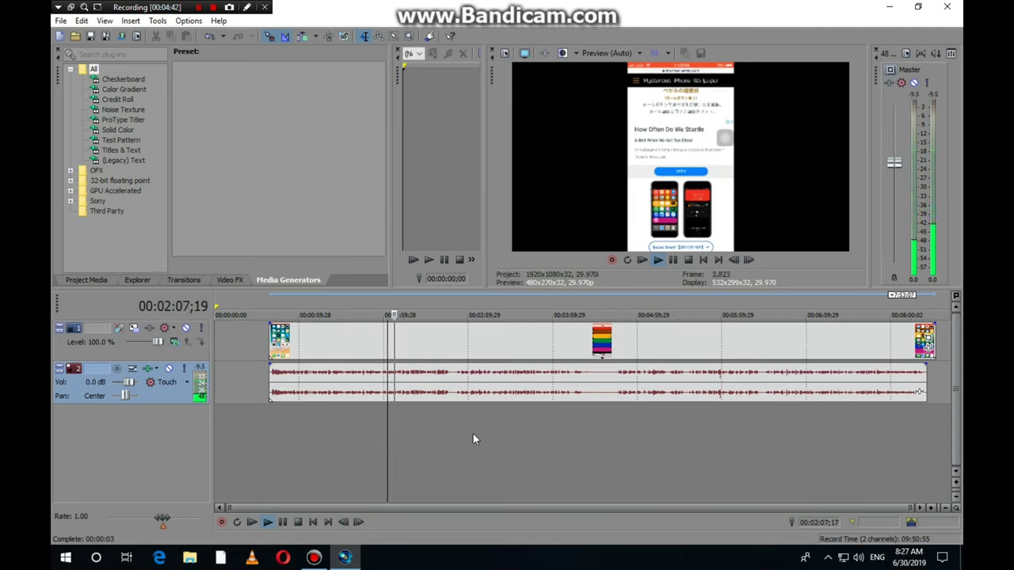
left_click(425, 446)
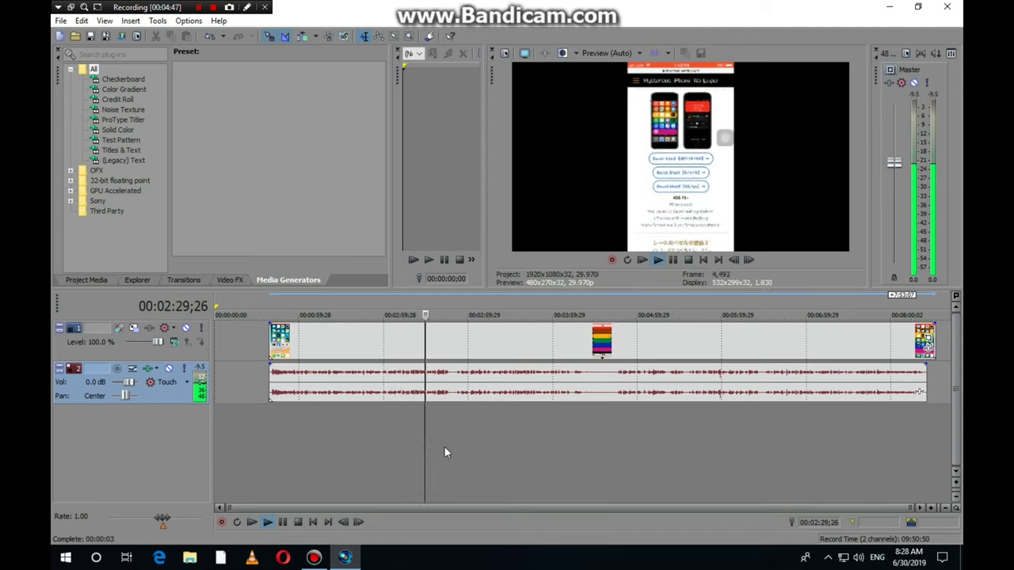
left_click(446, 446)
left_click(469, 449)
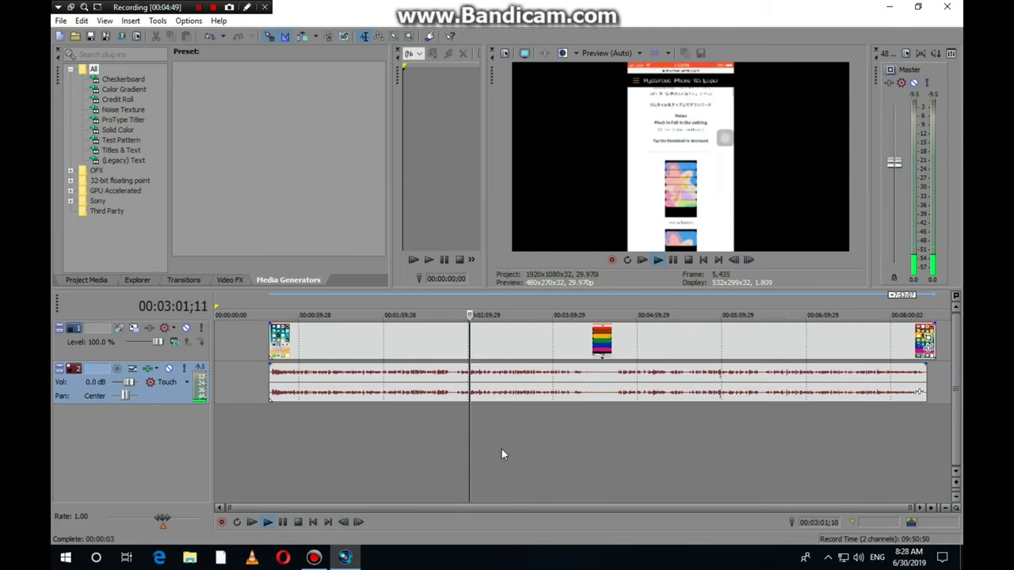
left_click(501, 449)
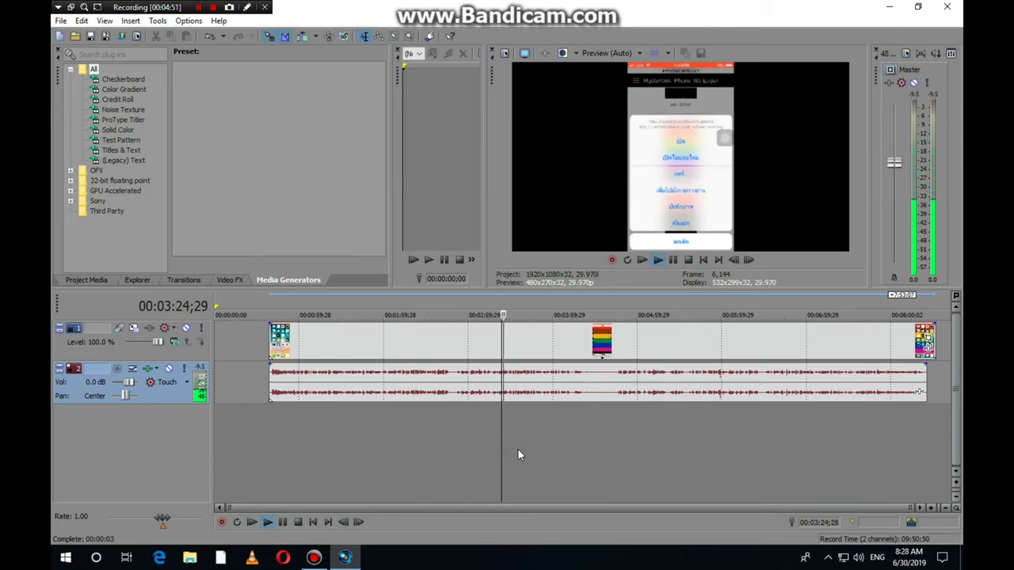
left_click(518, 452)
left_click(562, 449)
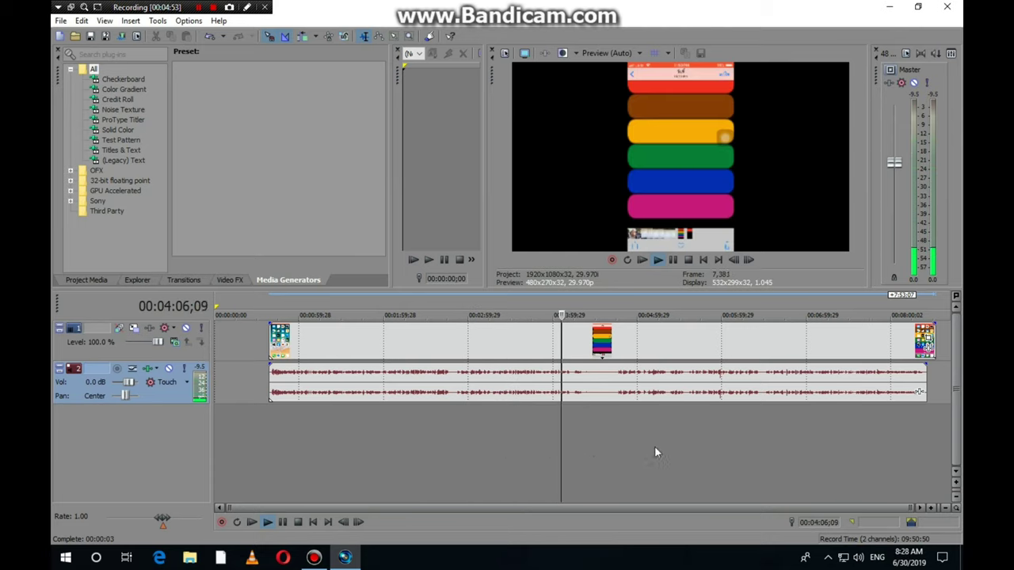
left_click(602, 451)
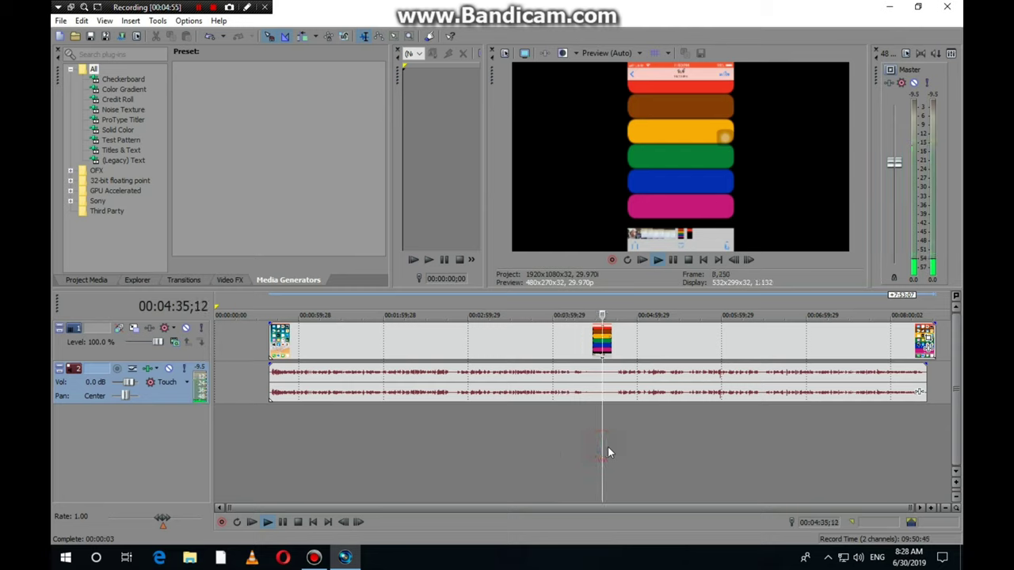
left_click(624, 440)
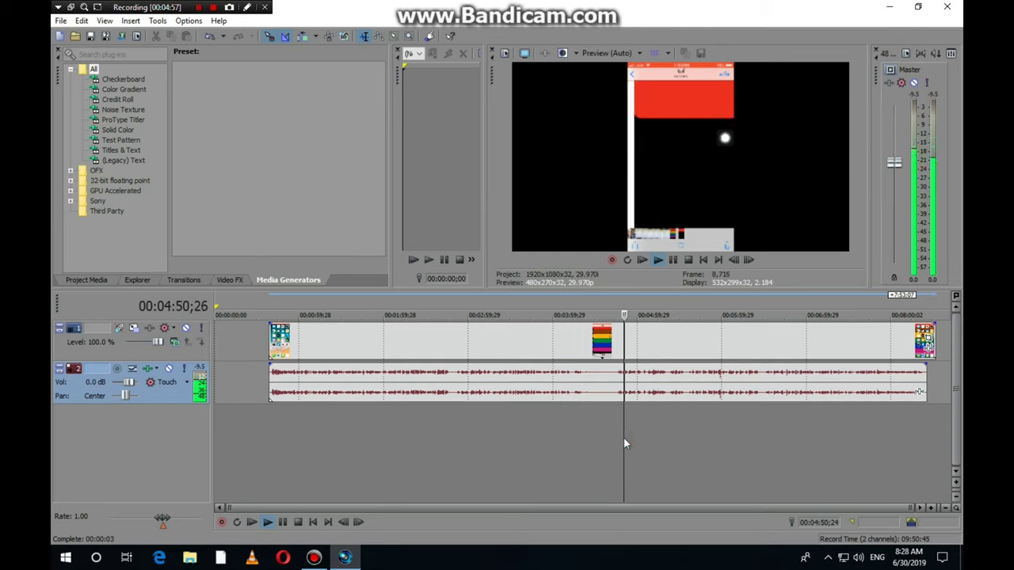
left_click(656, 442)
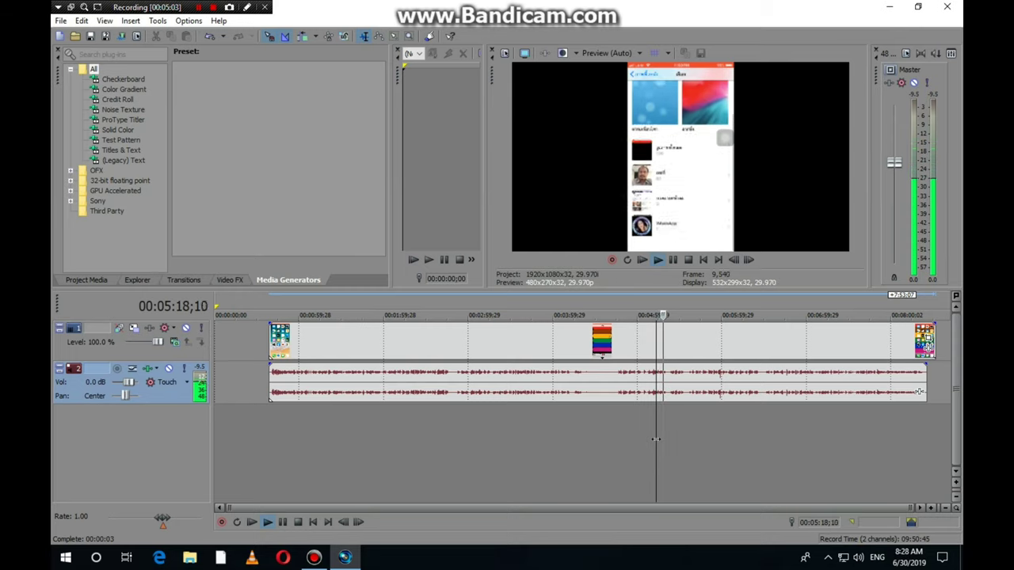
left_click(742, 422)
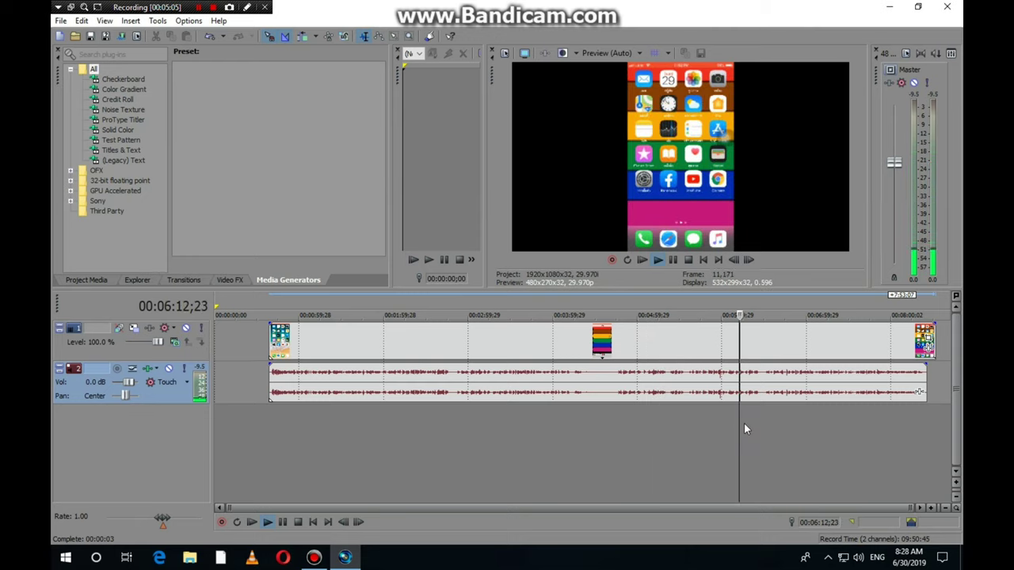
left_click(776, 428)
left_click(815, 431)
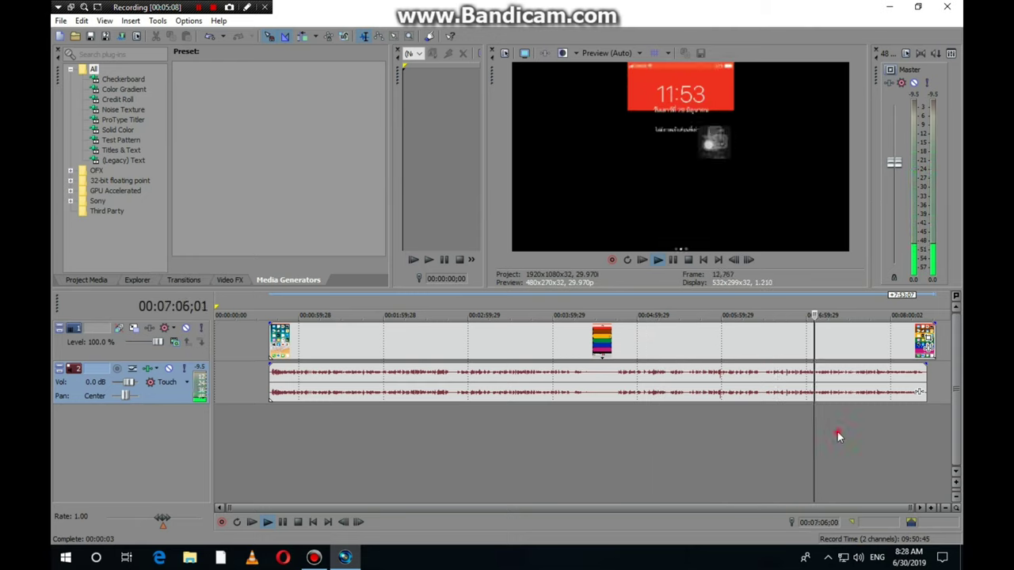
left_click(837, 432)
left_click(874, 433)
Step: Recheck playback at several points within the first three minutes of the timeline, and stop at about 2:33
left_click(410, 455)
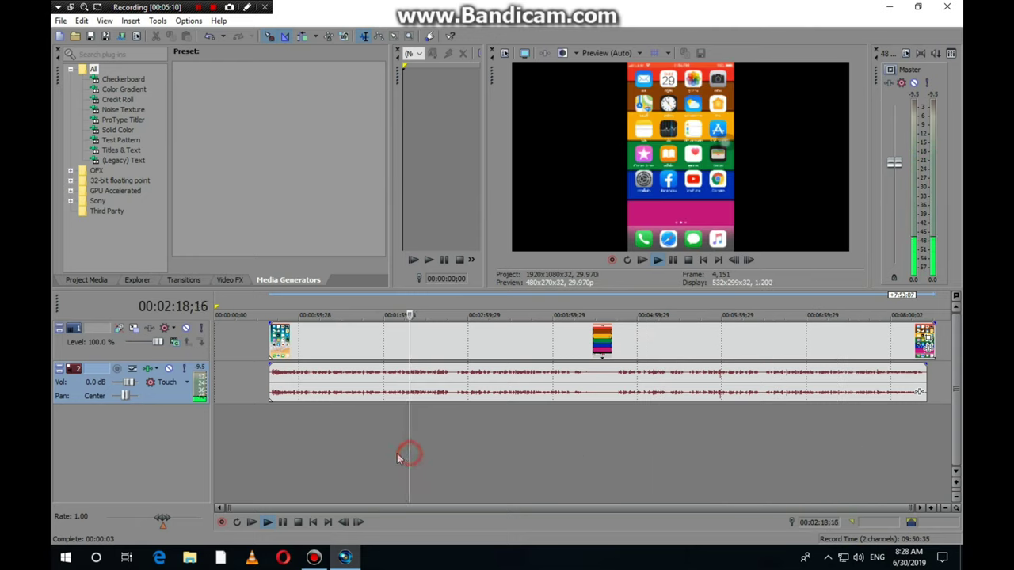
left_click(356, 454)
left_click(404, 454)
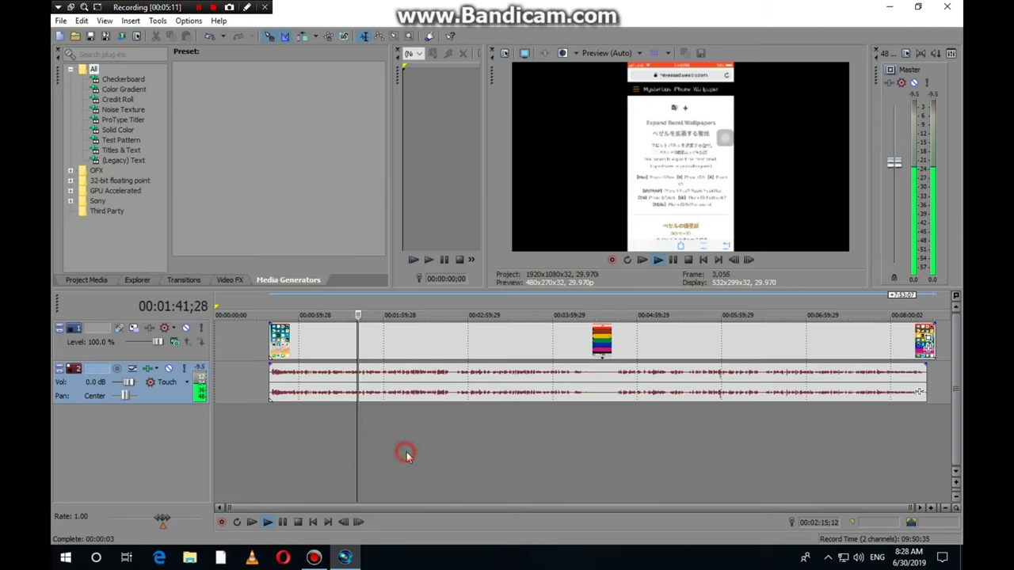
left_click(301, 457)
left_click(332, 458)
left_click(294, 455)
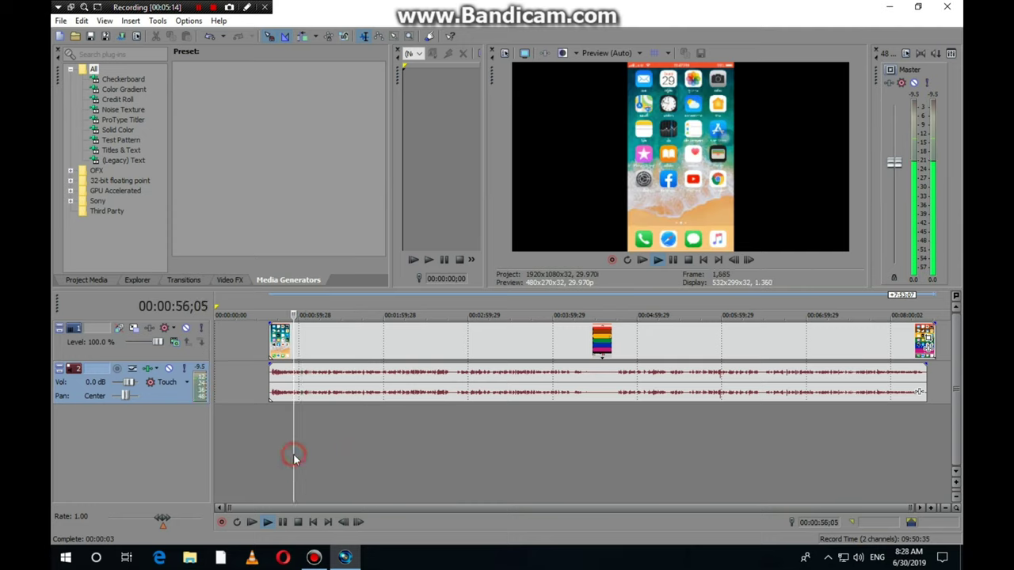
left_click(282, 458)
left_click(364, 455)
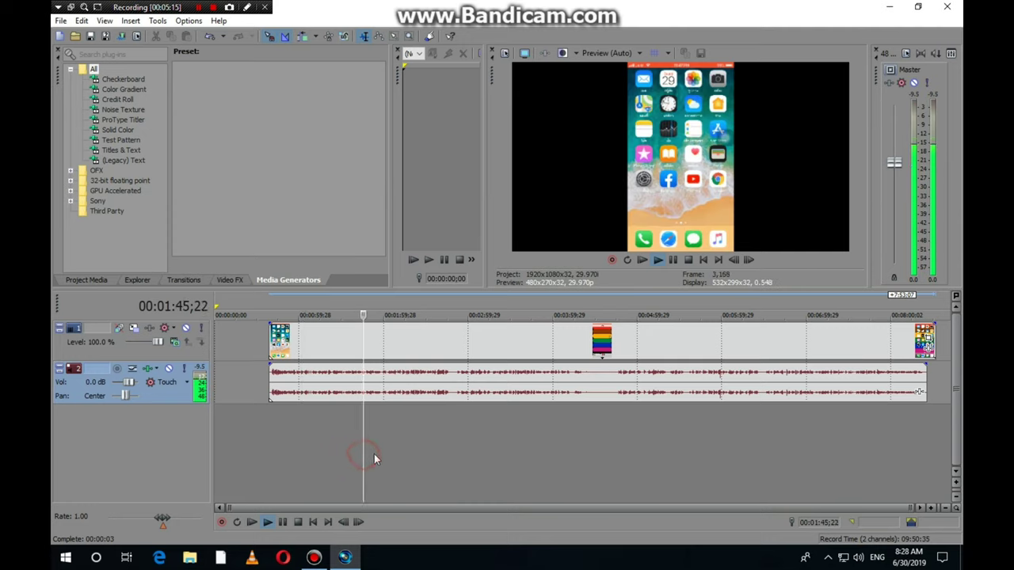
left_click(427, 454)
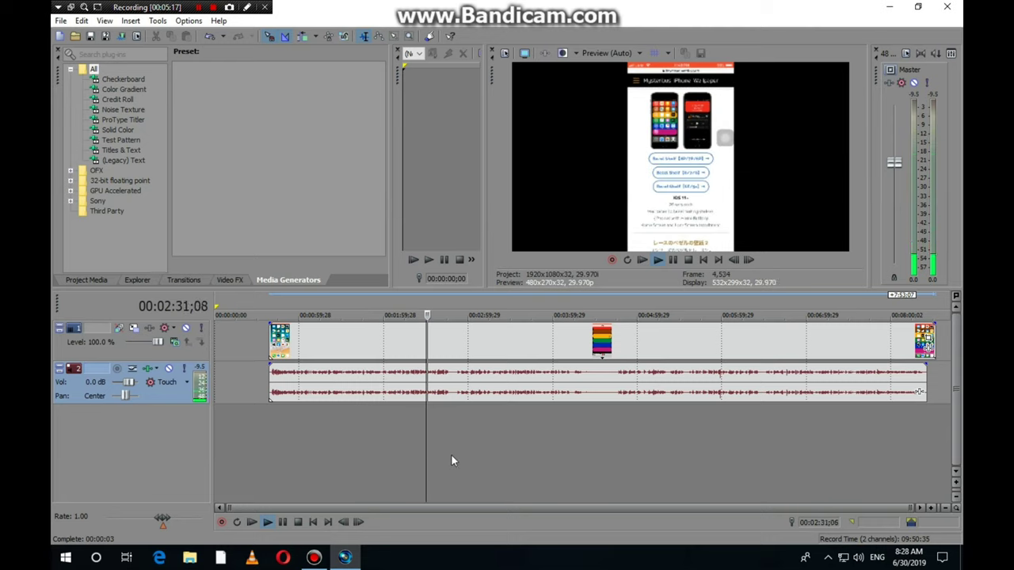
left_click(459, 457)
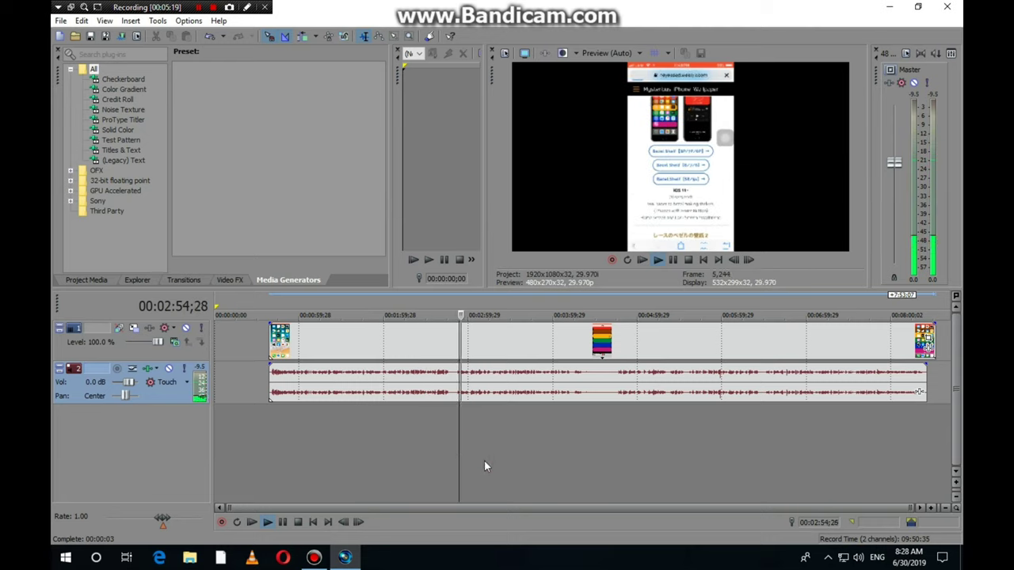
left_click(349, 464)
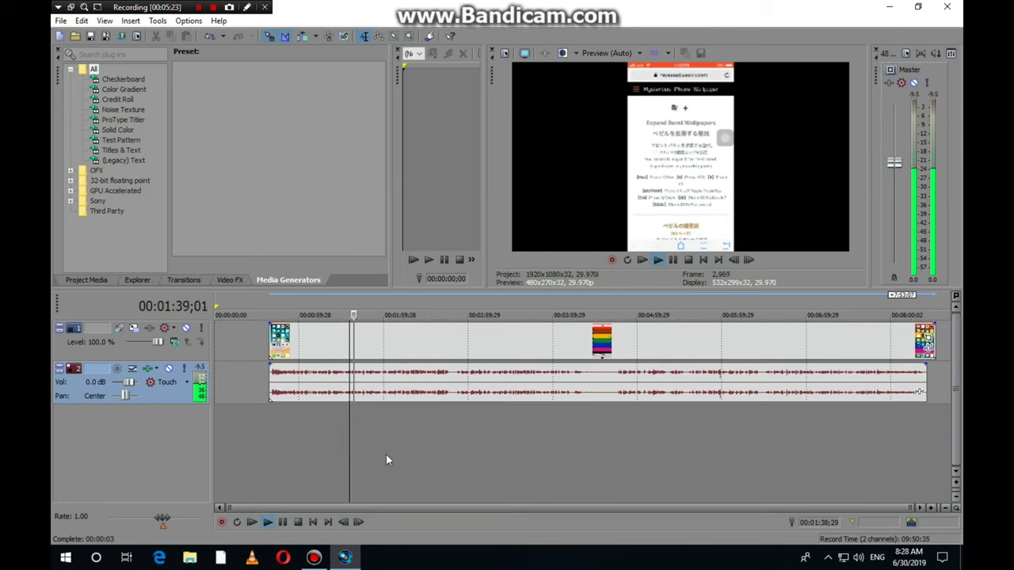
left_click(386, 457)
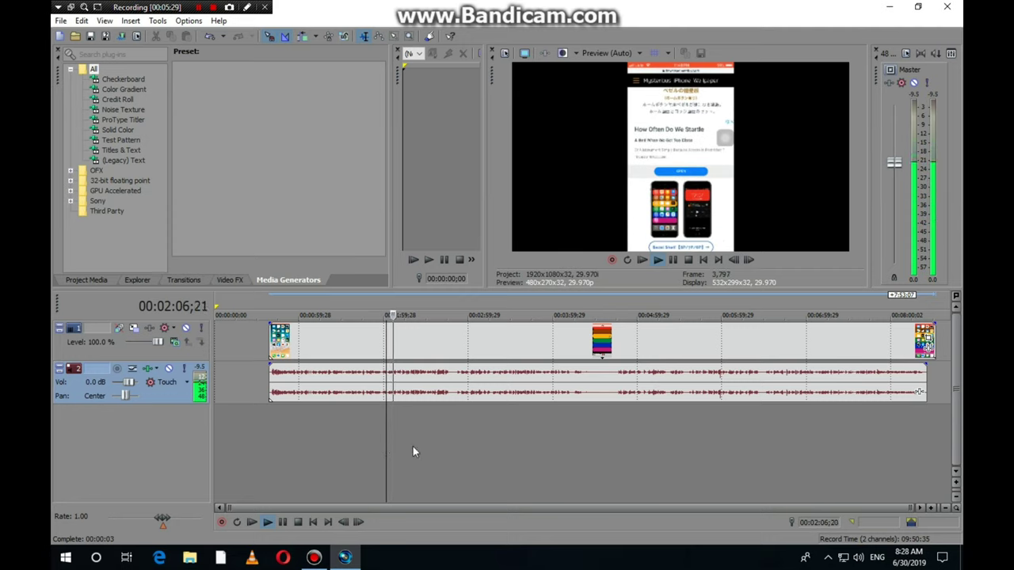
left_click(413, 446)
left_click(431, 446)
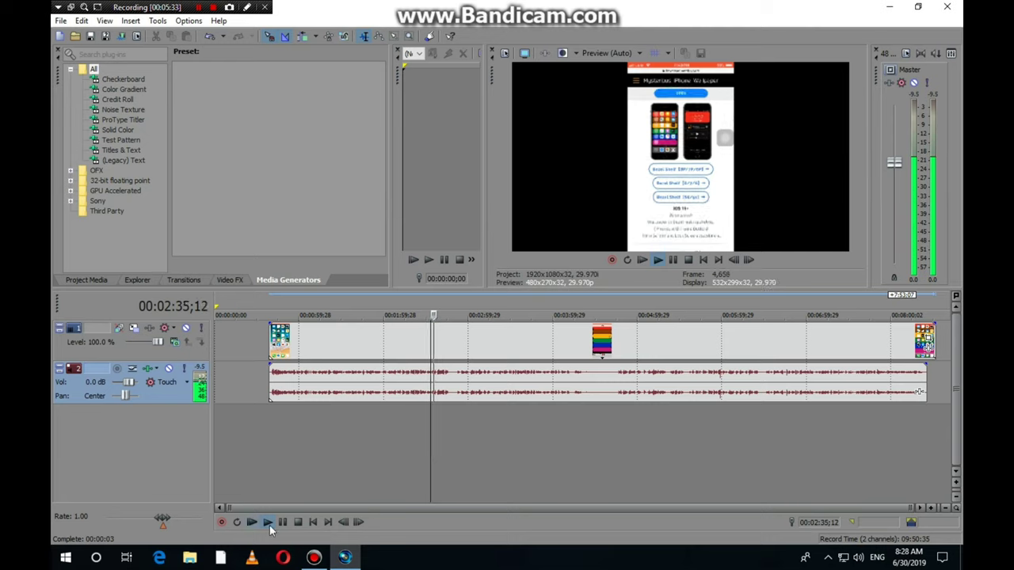
left_click(299, 522)
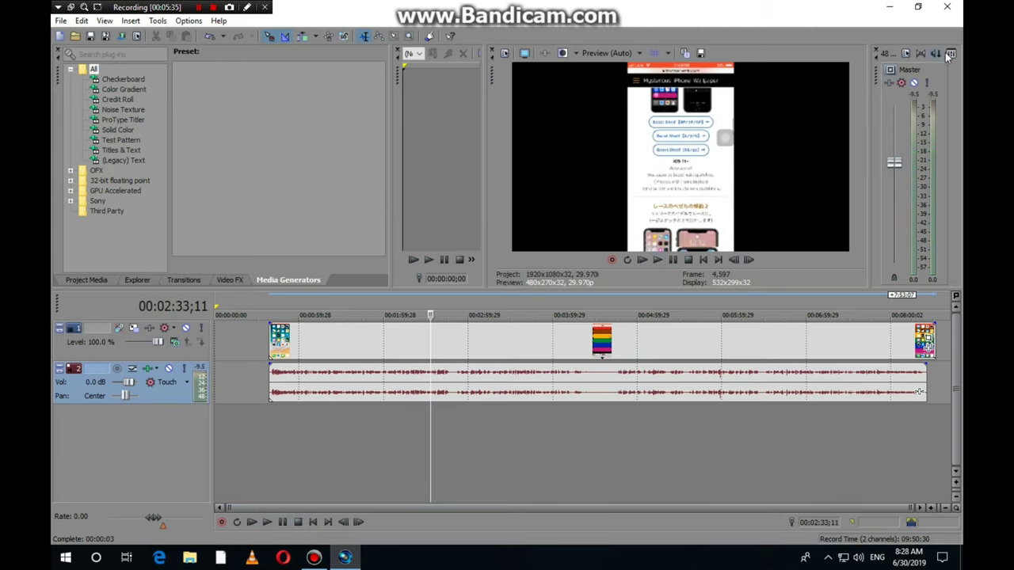
left_click(889, 8)
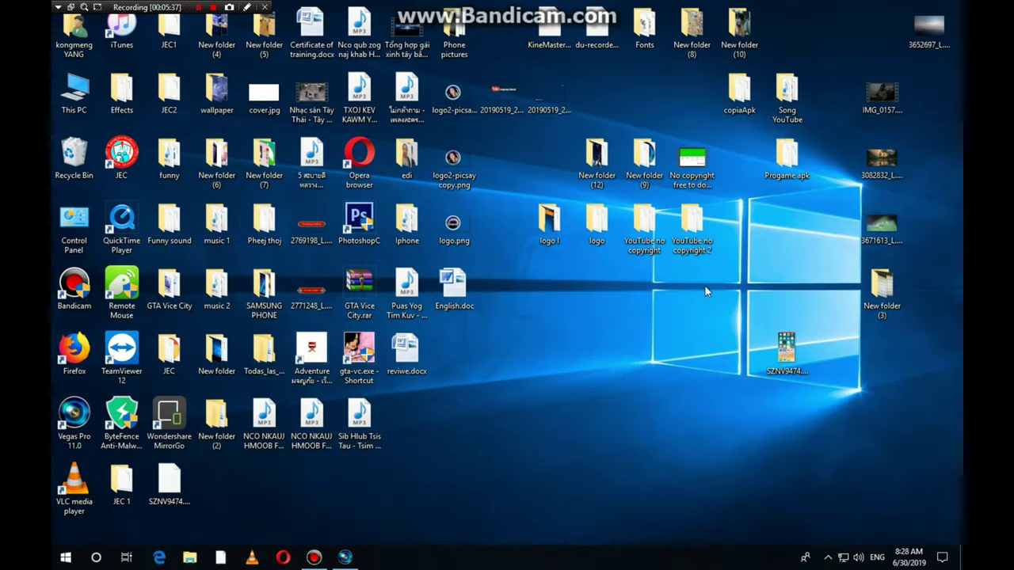
left_click(555, 320)
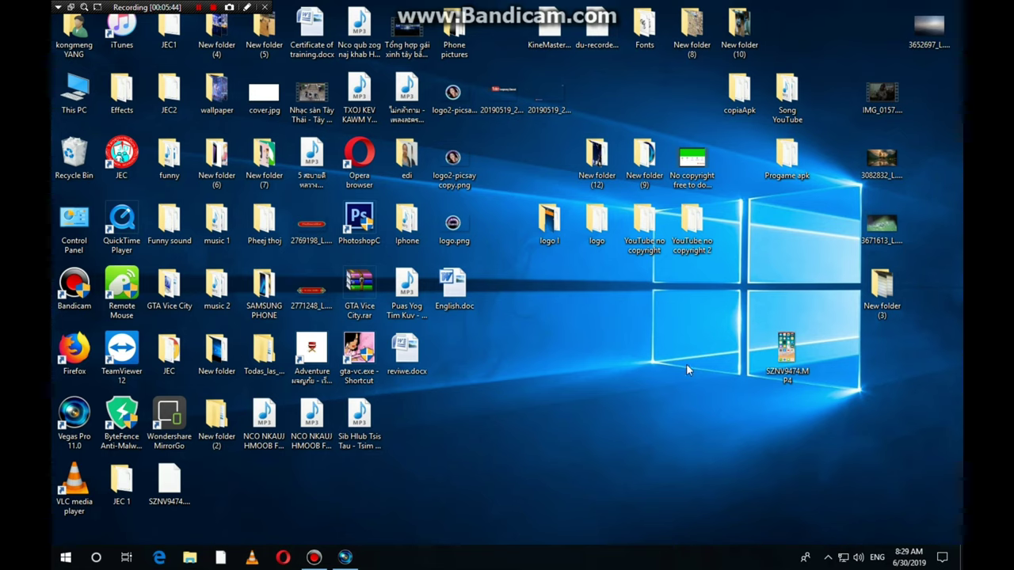
left_click(344, 558)
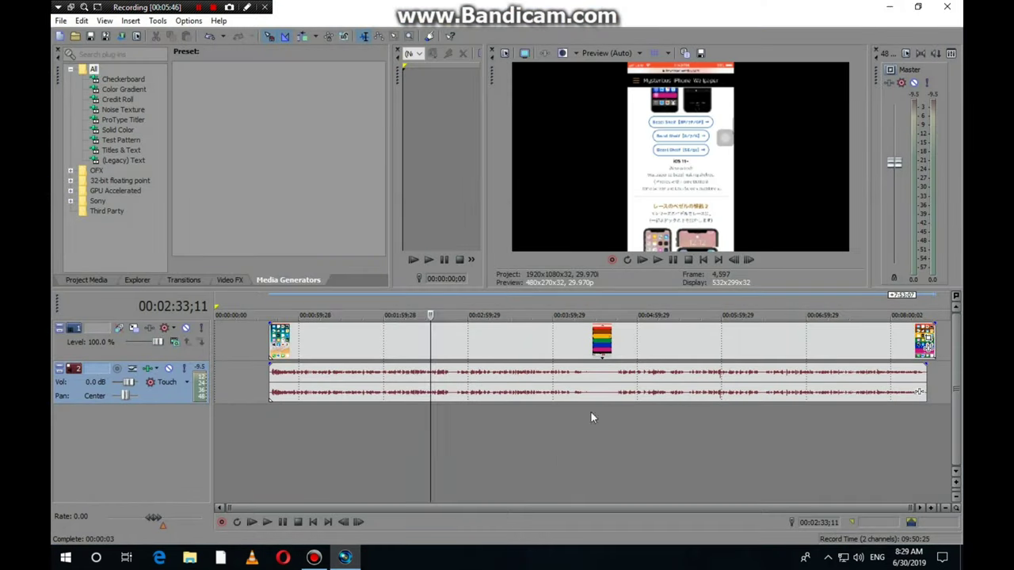
Step: Close Vegas Pro 11.0 without saving the changes to the untitled project
left_click(518, 465)
left_click(947, 6)
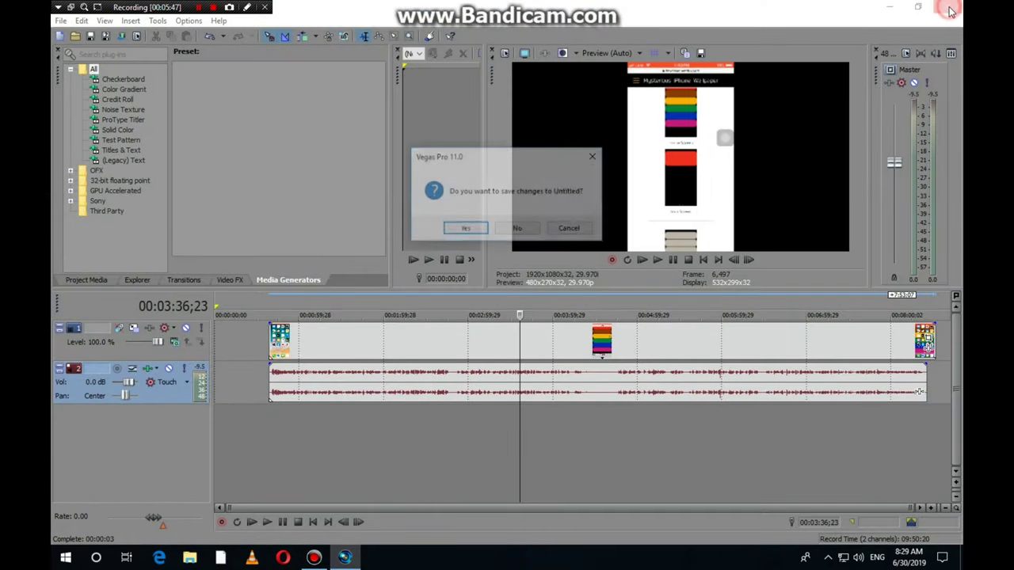
left_click(516, 231)
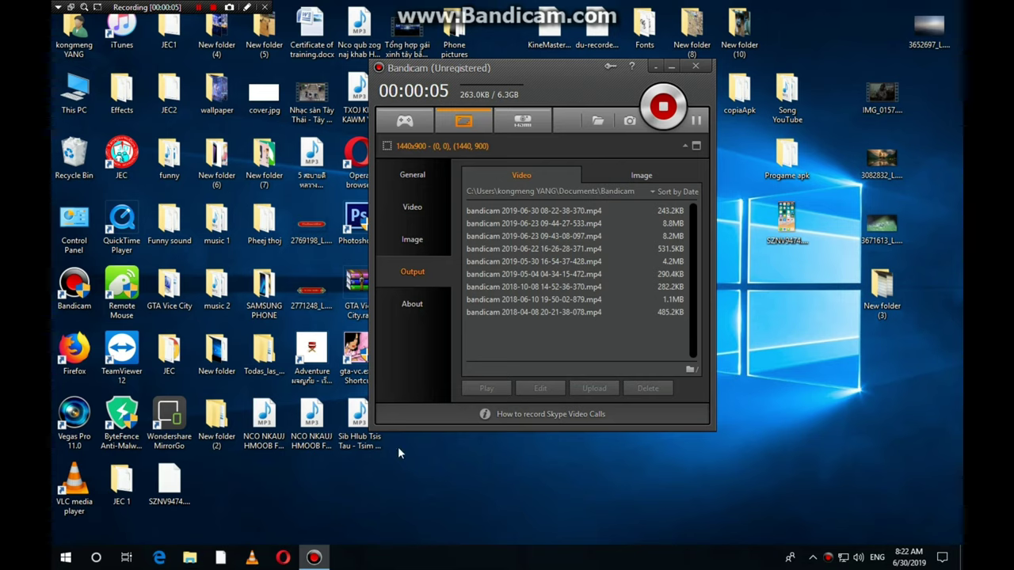
Step: Minimize the Bandicam recorder window and refresh the desktop three times
left_click(671, 67)
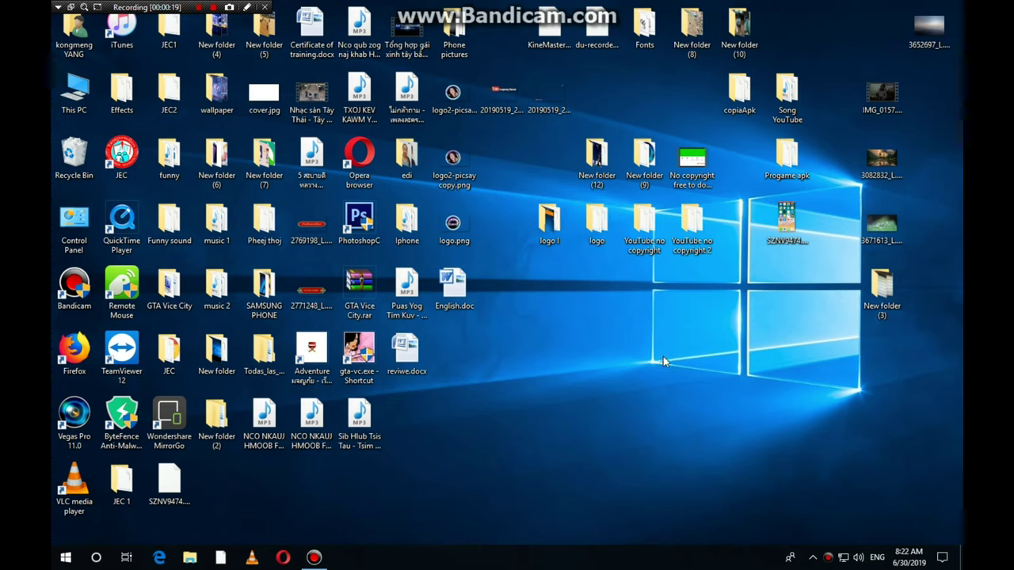
right_click(559, 302)
left_click(602, 339)
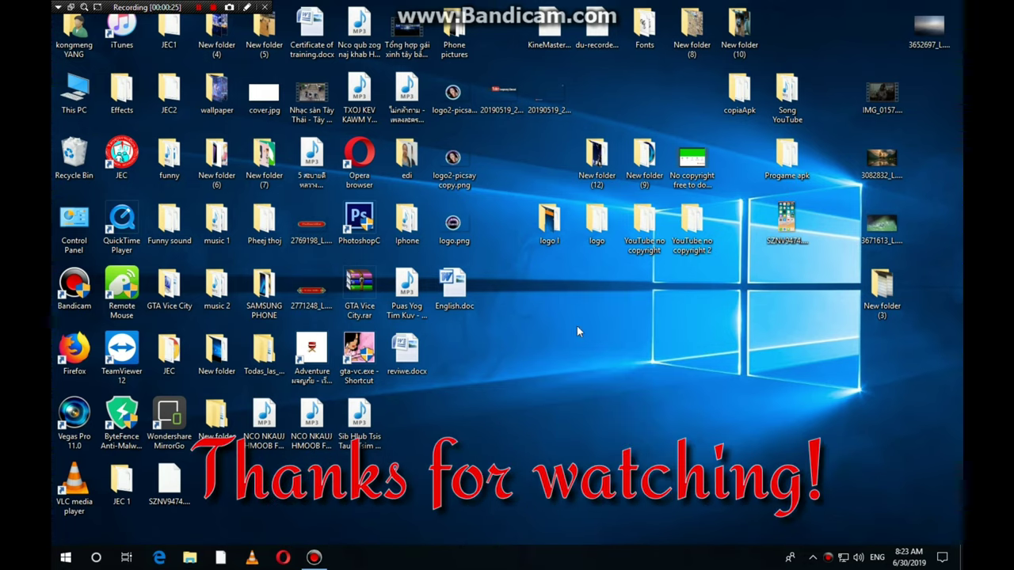
right_click(576, 278)
left_click(606, 314)
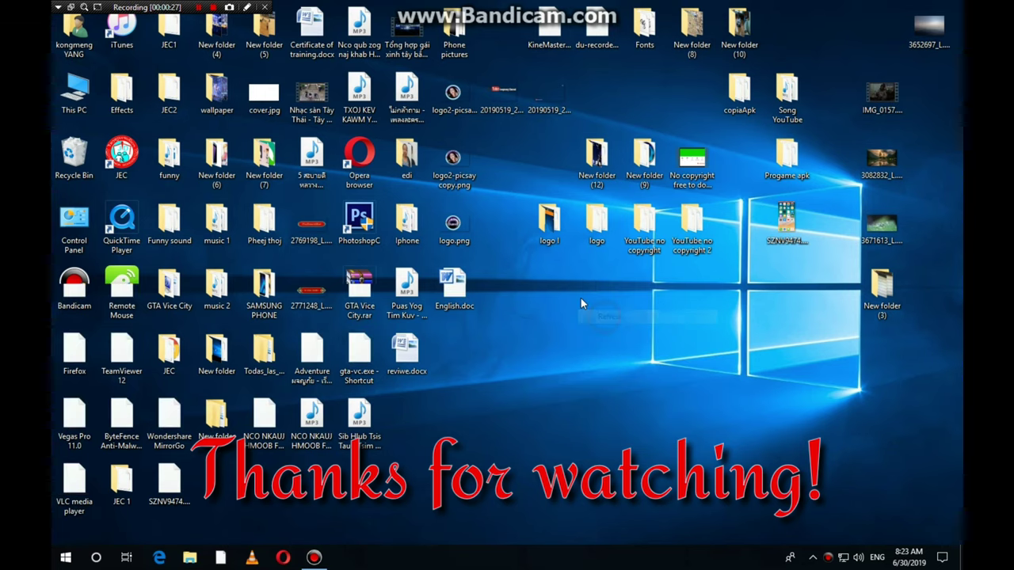
right_click(583, 300)
left_click(607, 335)
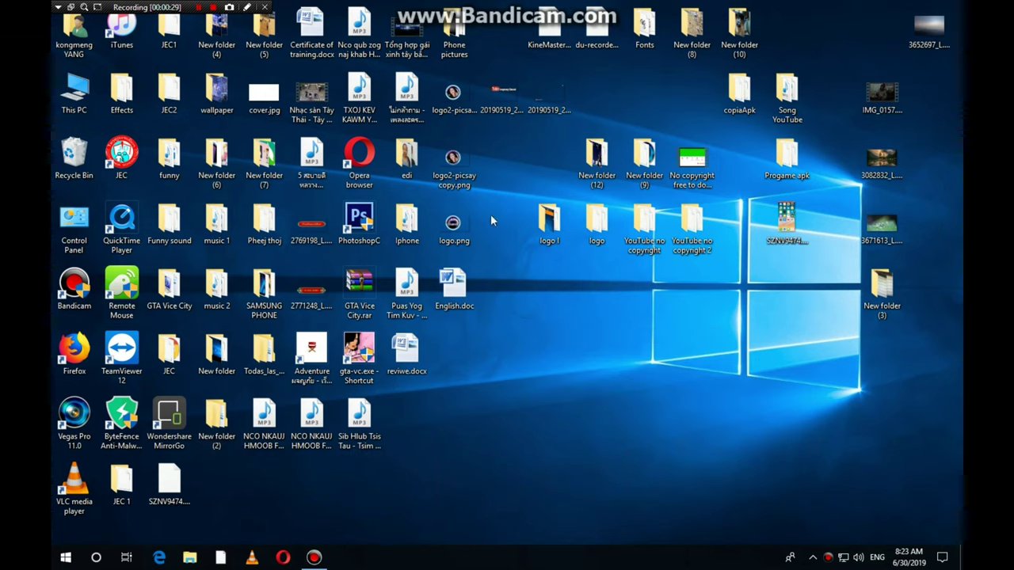